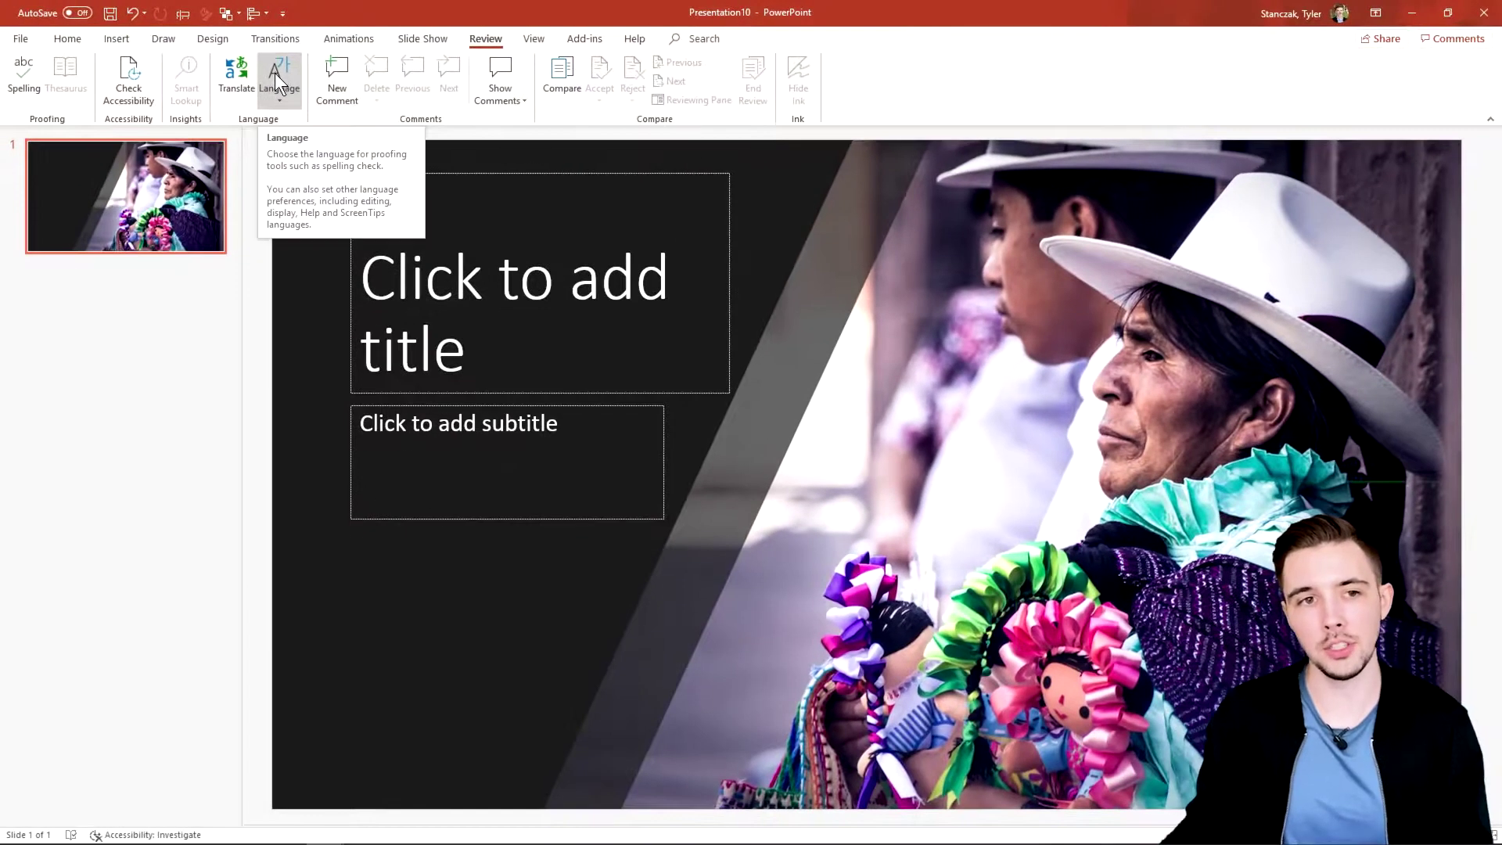
# - Type 'Hi how are you doing today?' into the empty title placeholder
pyautogui.click(477, 382)
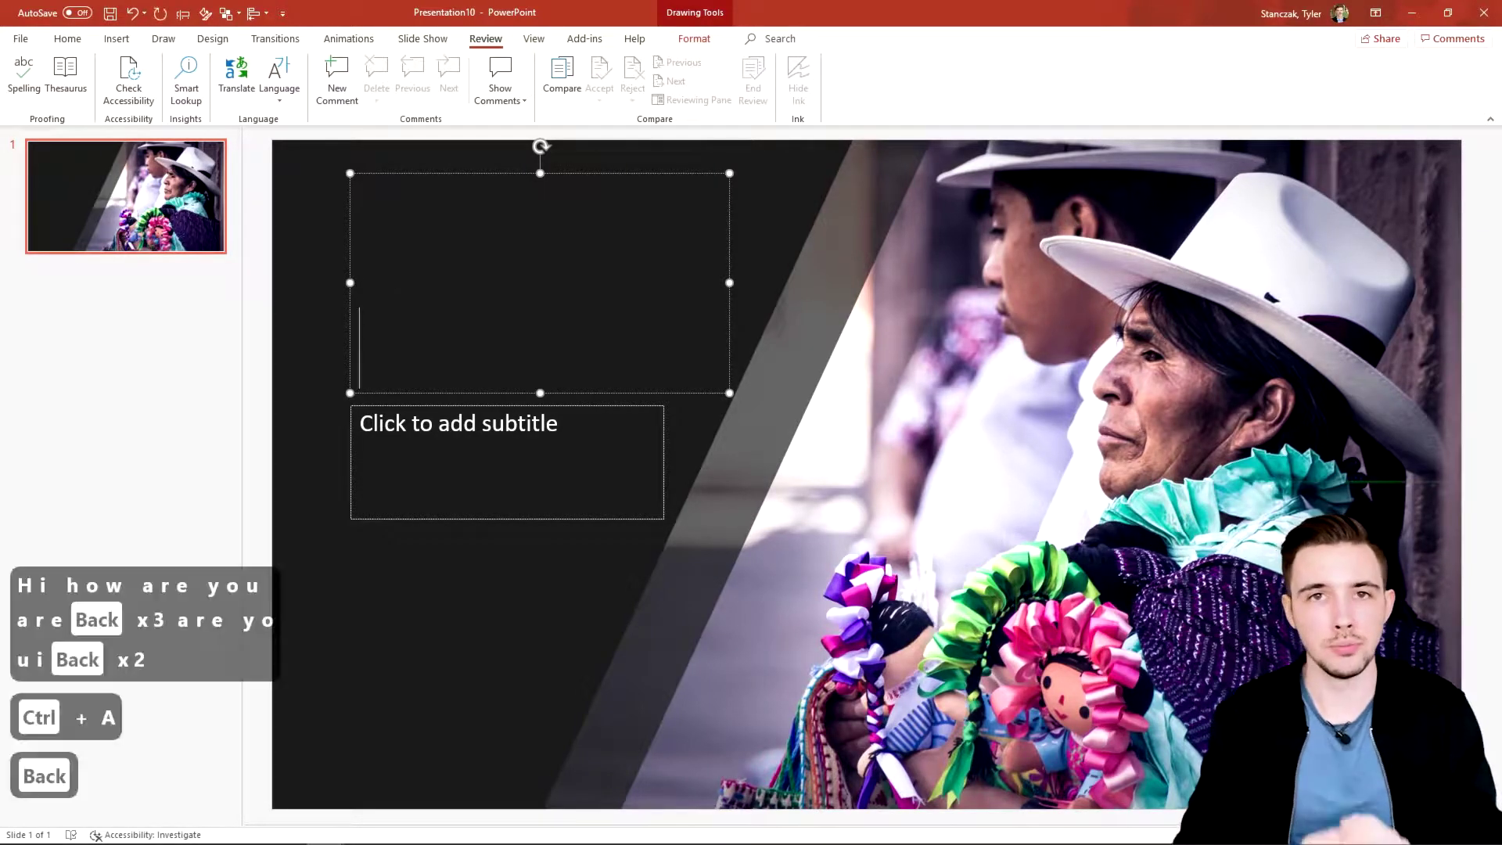
pyautogui.write('Hi a')
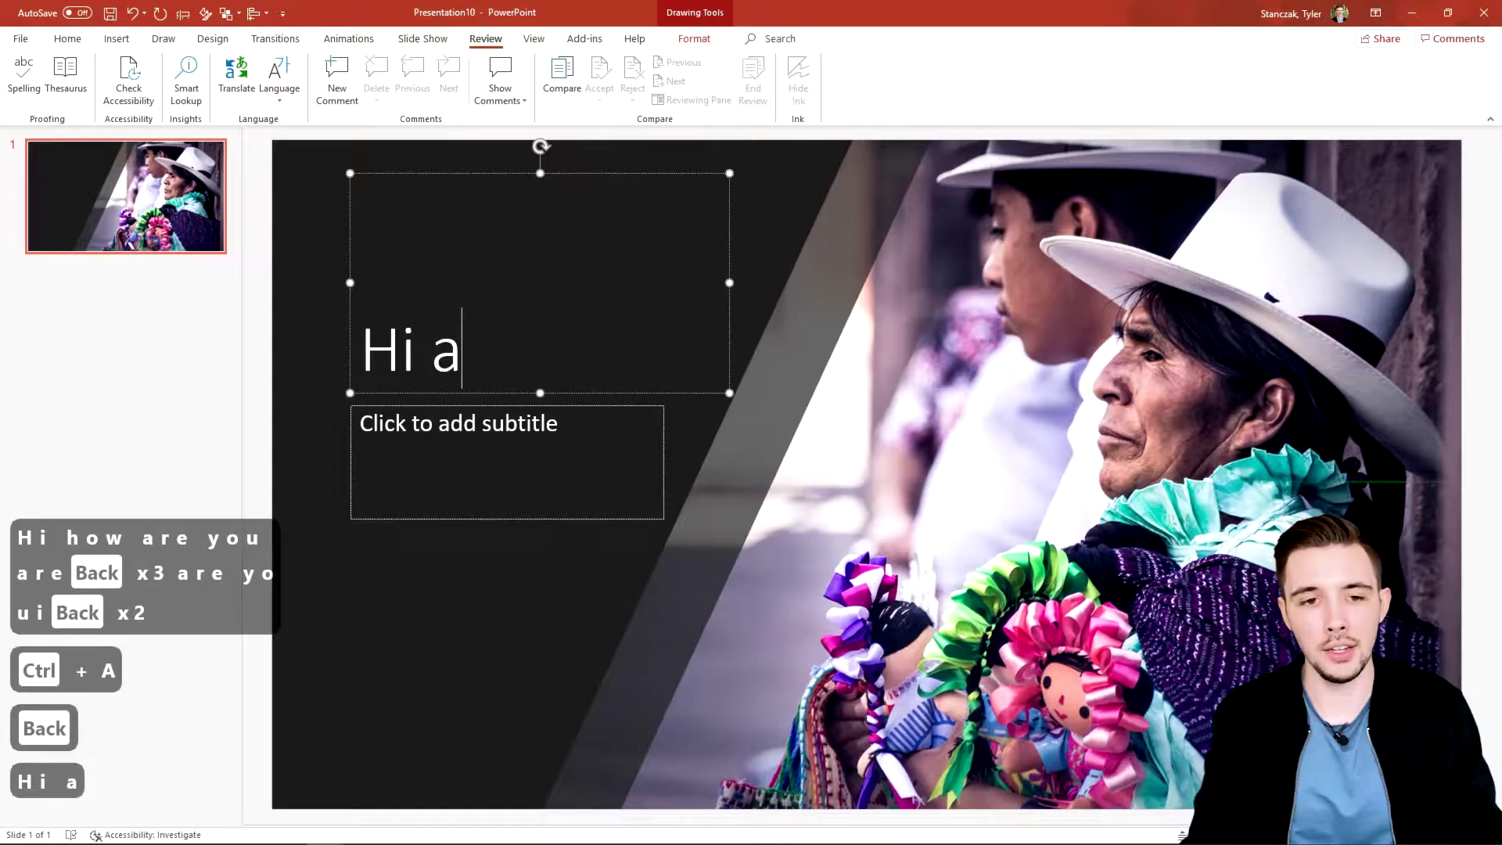
pyautogui.press('BackSpace')
pyautogui.write('how are')
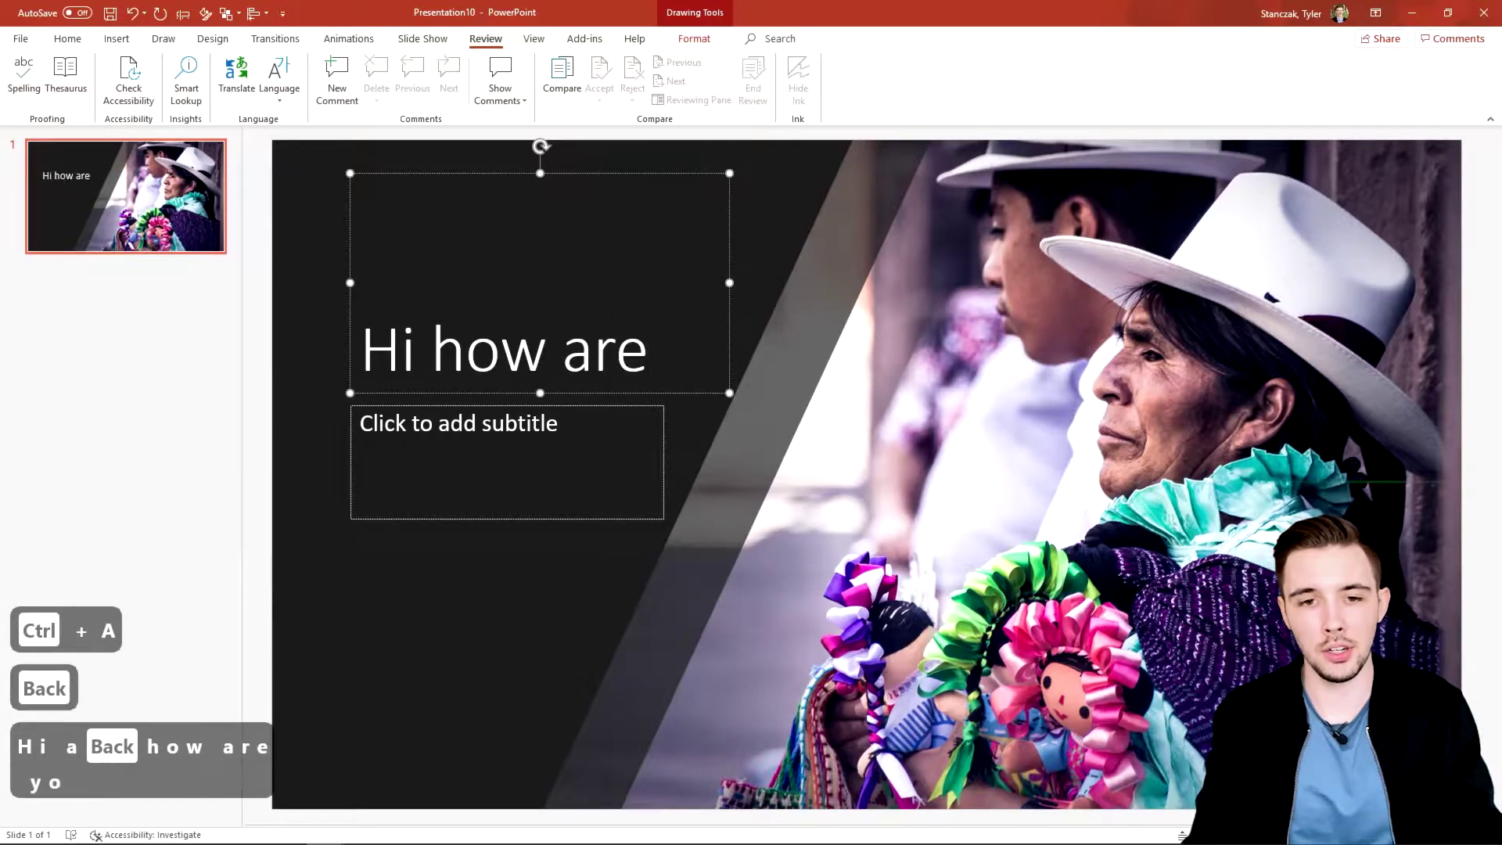
pyautogui.write(' you diong today?')
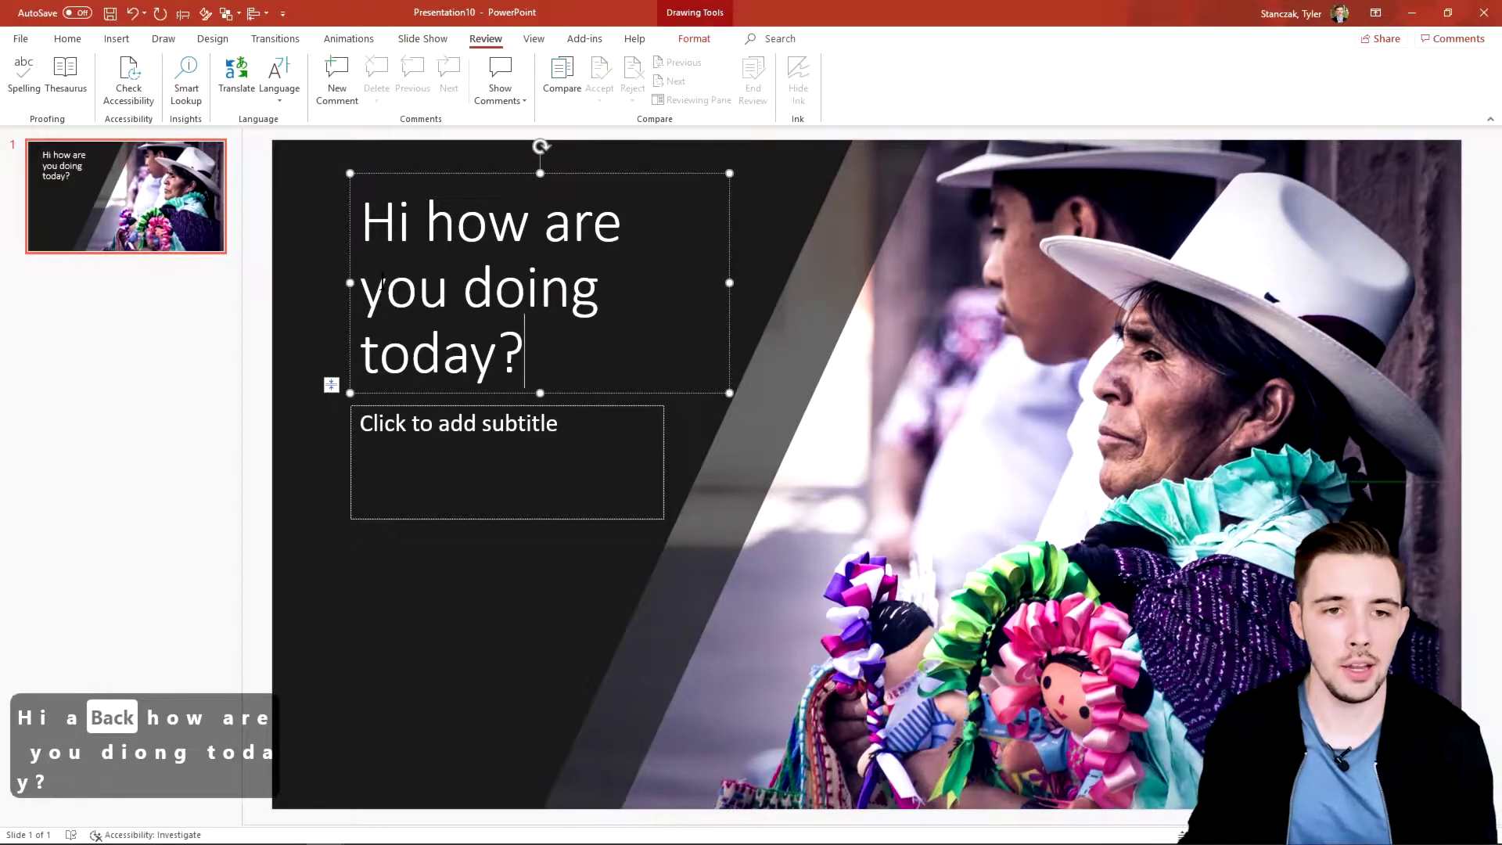
# - Open the Translator pane from Review and select the title text as its English source
pyautogui.click(235, 84)
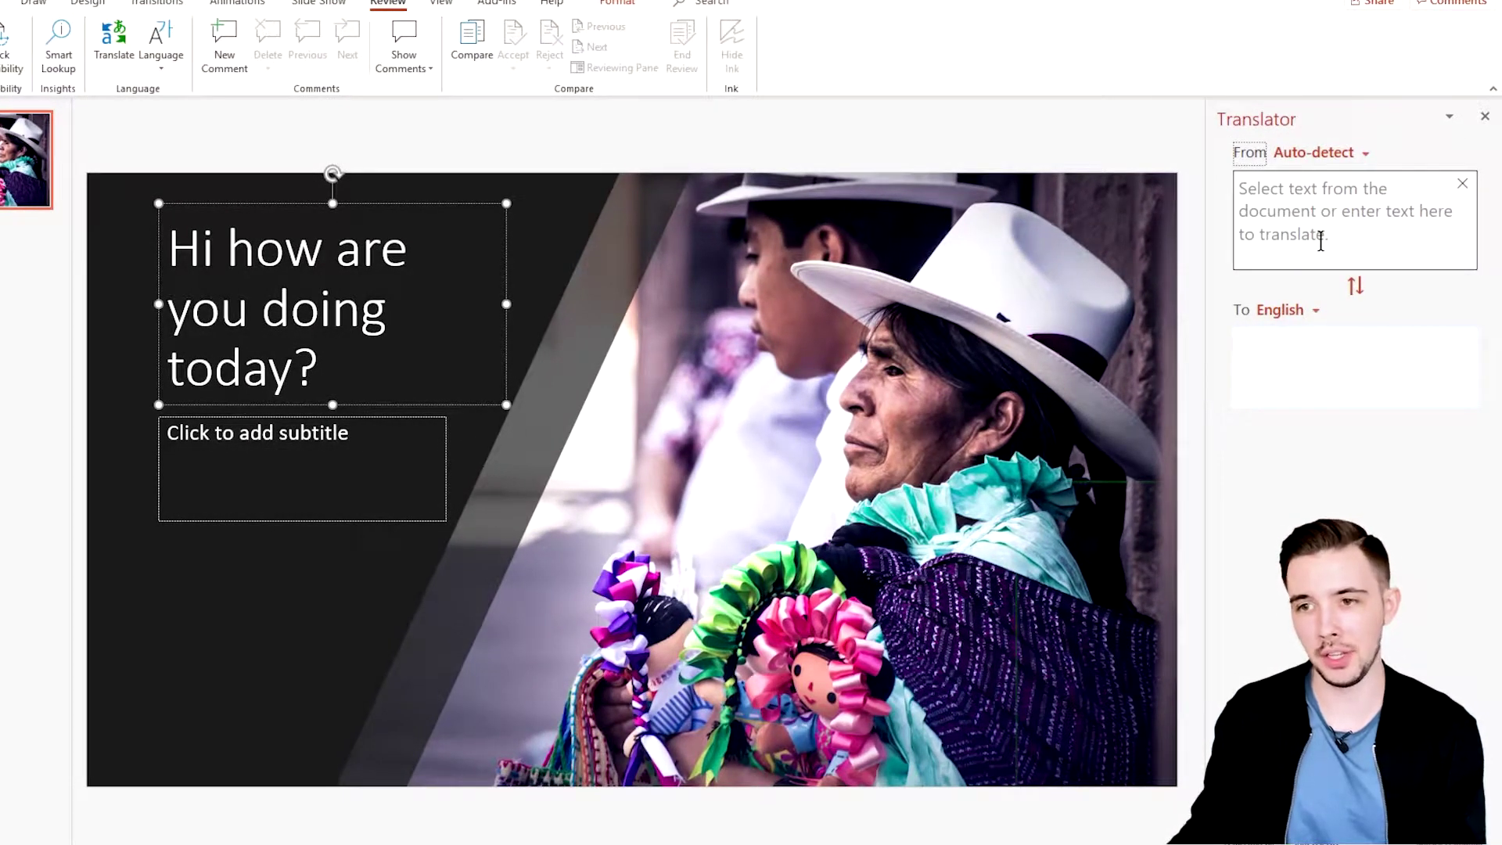
pyautogui.click(1298, 190)
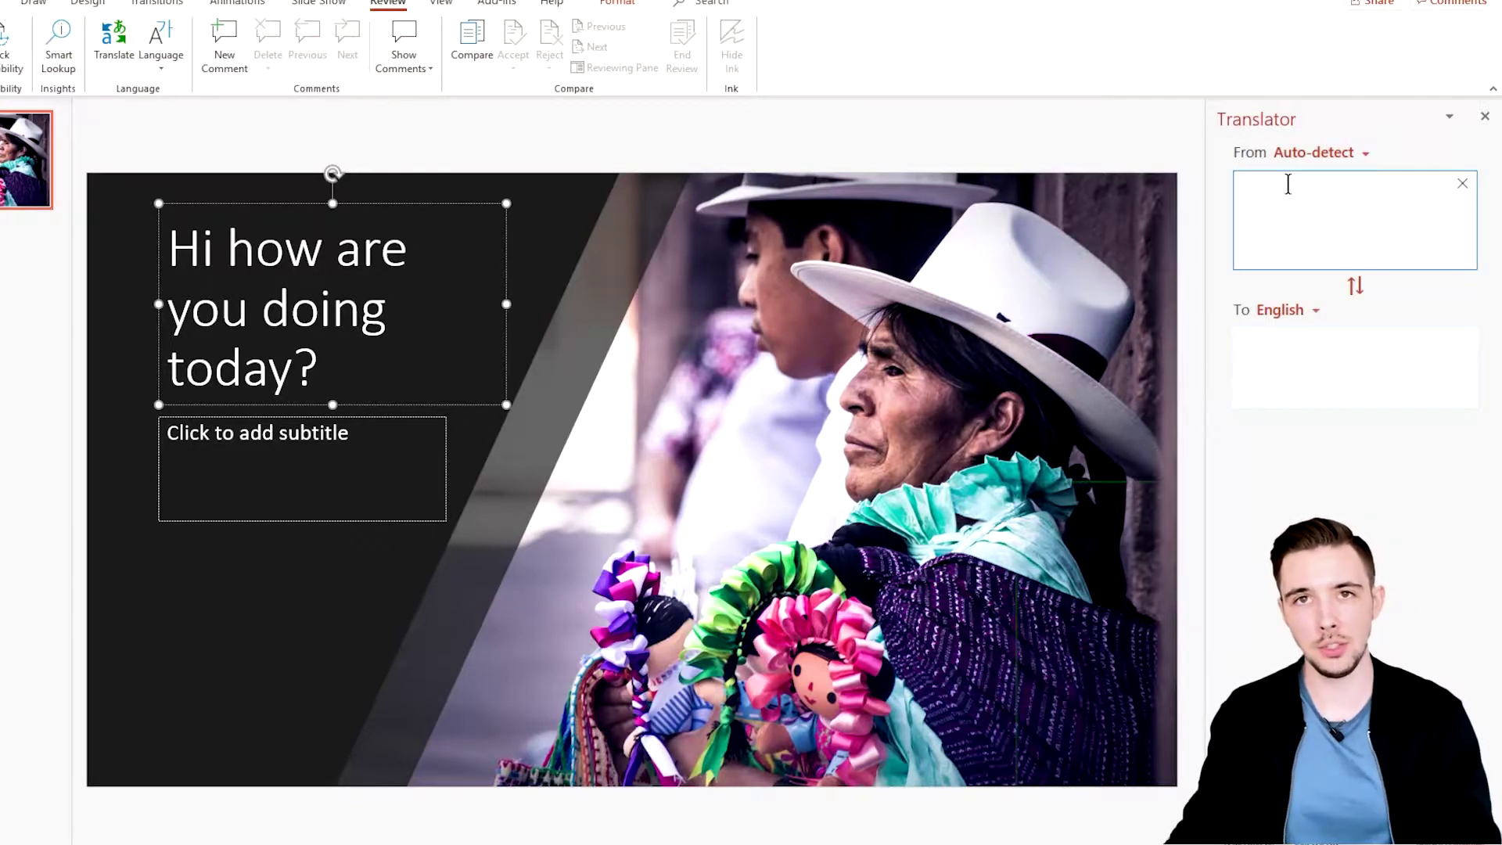
pyautogui.click(1293, 311)
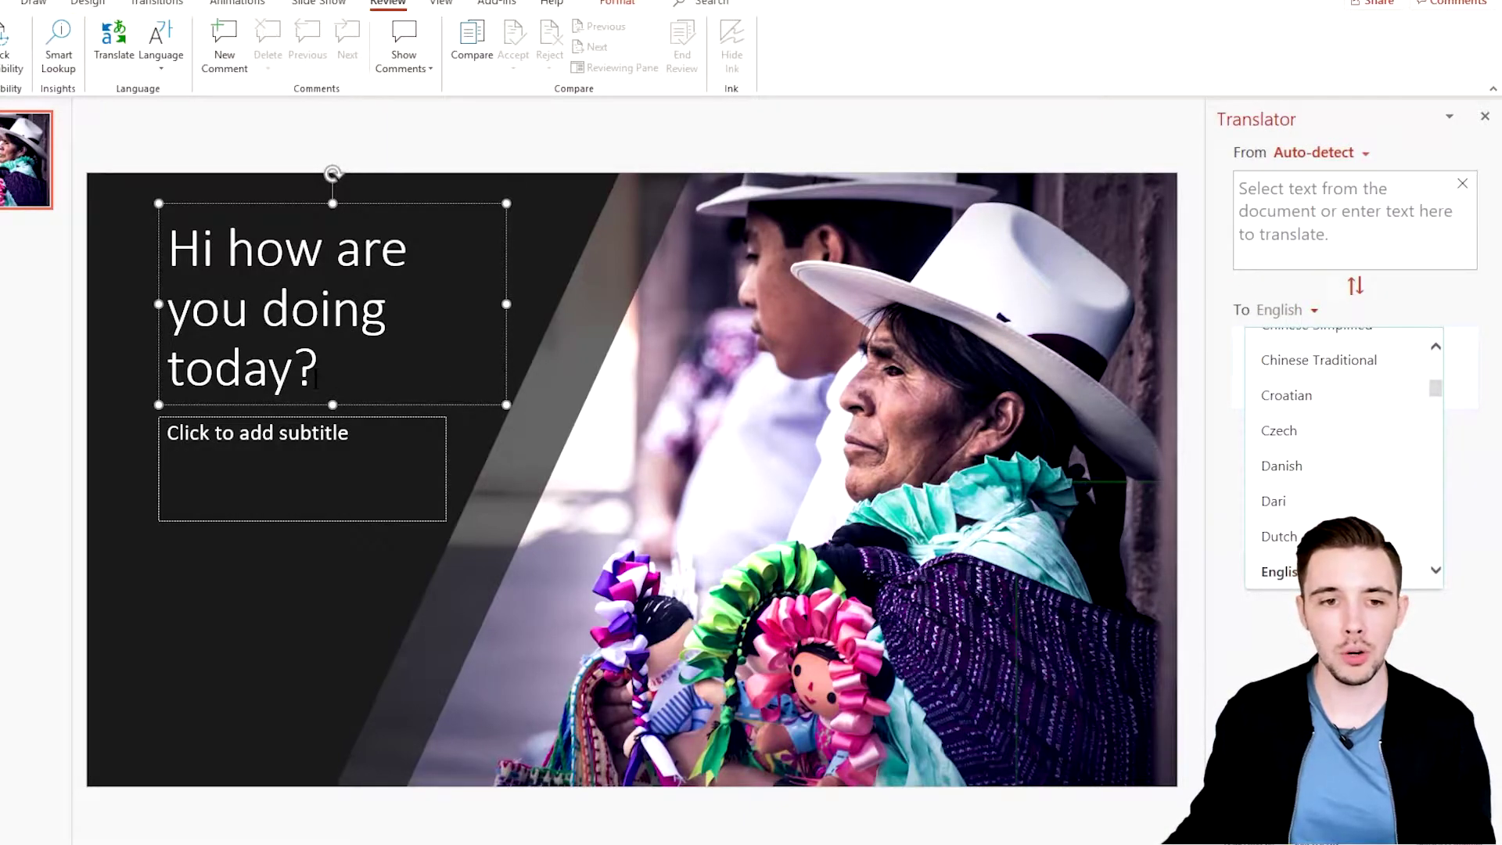
pyautogui.moveTo(323, 368); pyautogui.dragTo(154, 249)
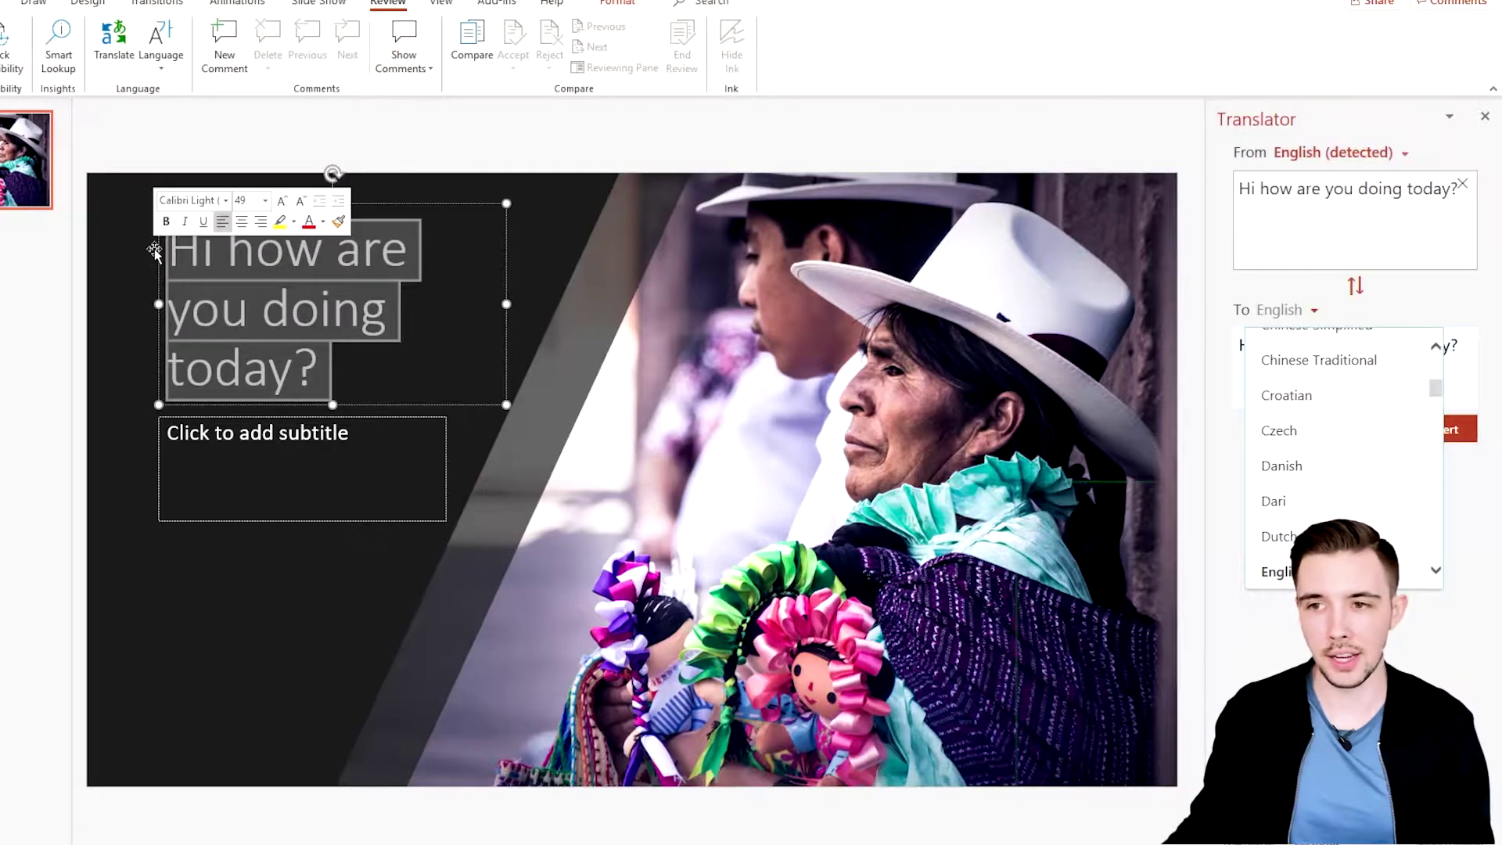
pyautogui.click(1401, 218)
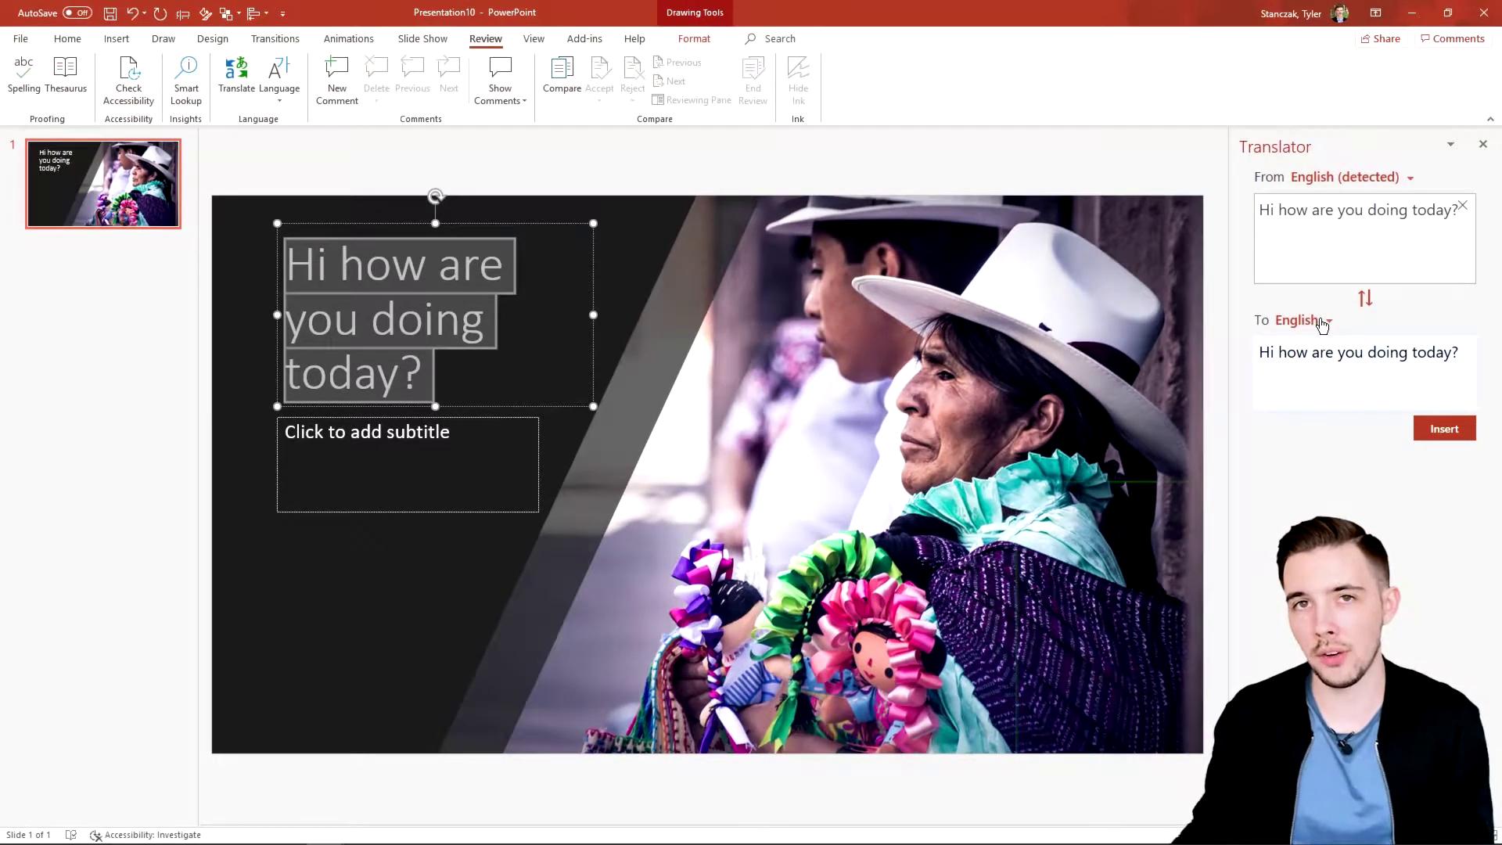
# - Set the target language to Spanish and insert 'Hola, ¿cómo te va hoy?' as the title
pyautogui.click(1322, 321)
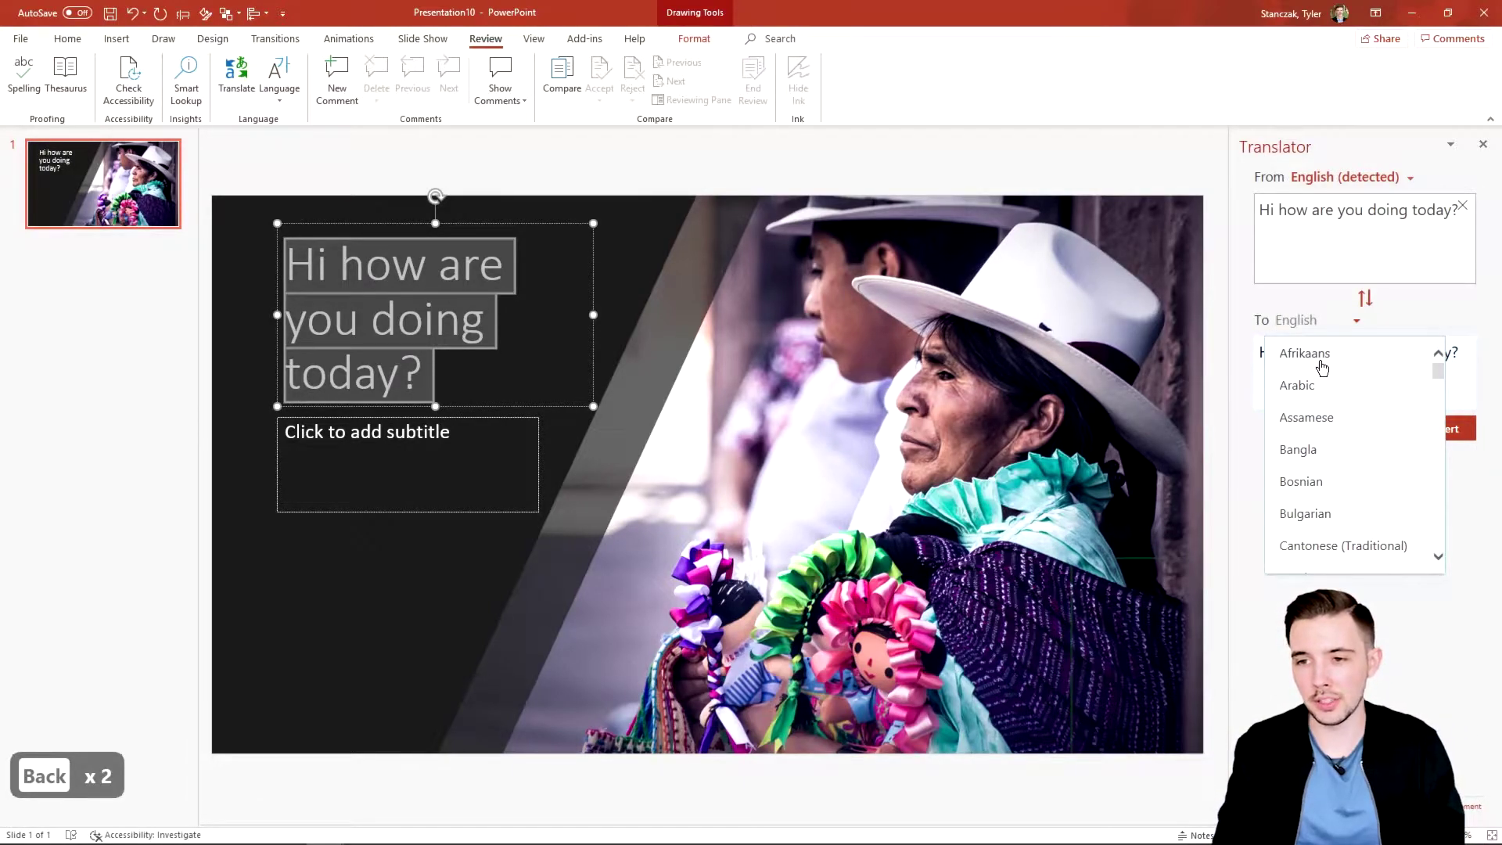
pyautogui.write('sp')
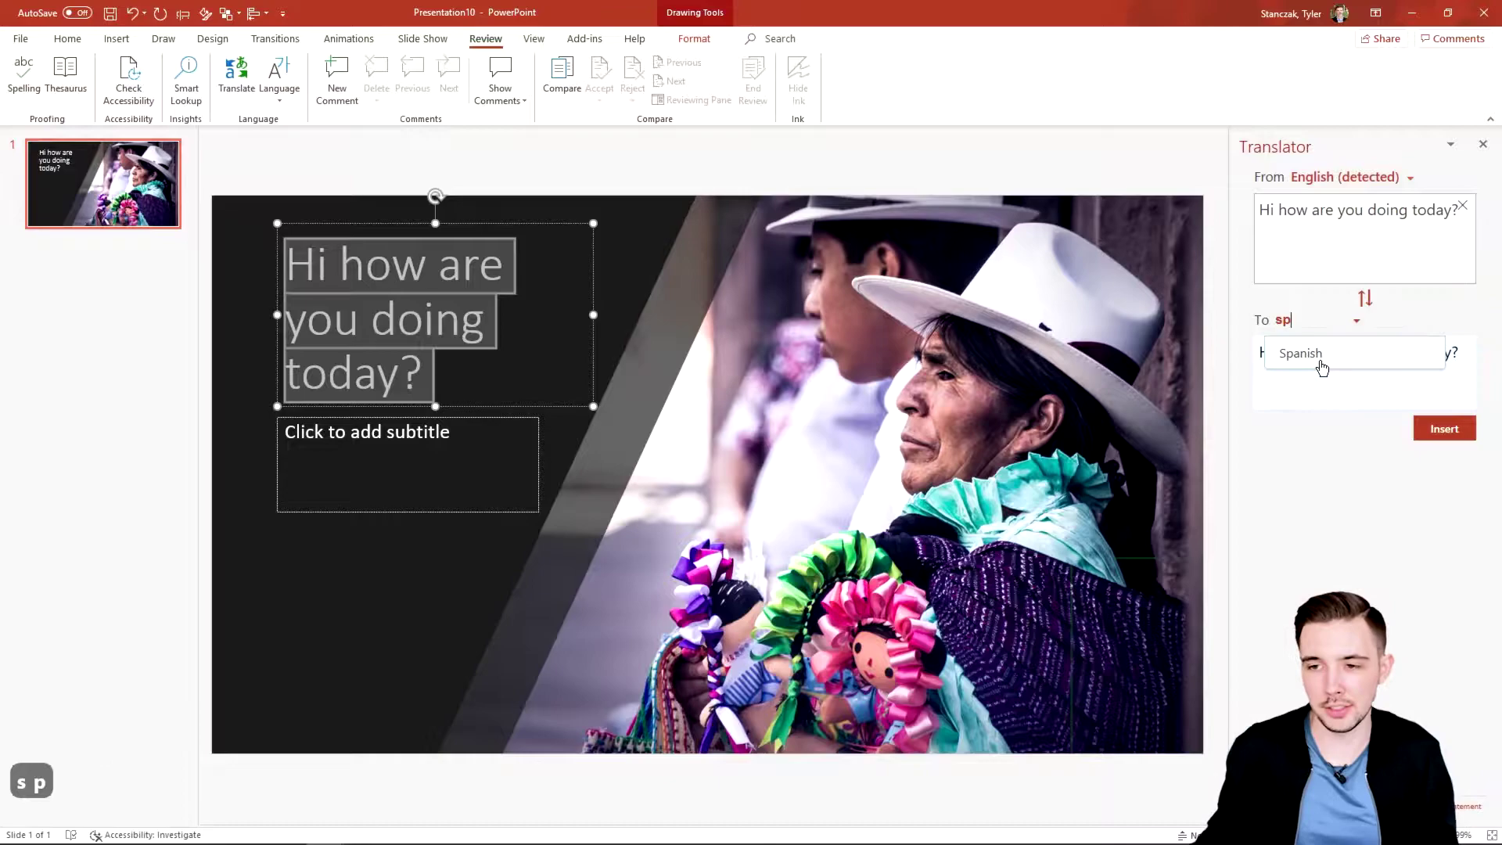
pyautogui.click(1323, 358)
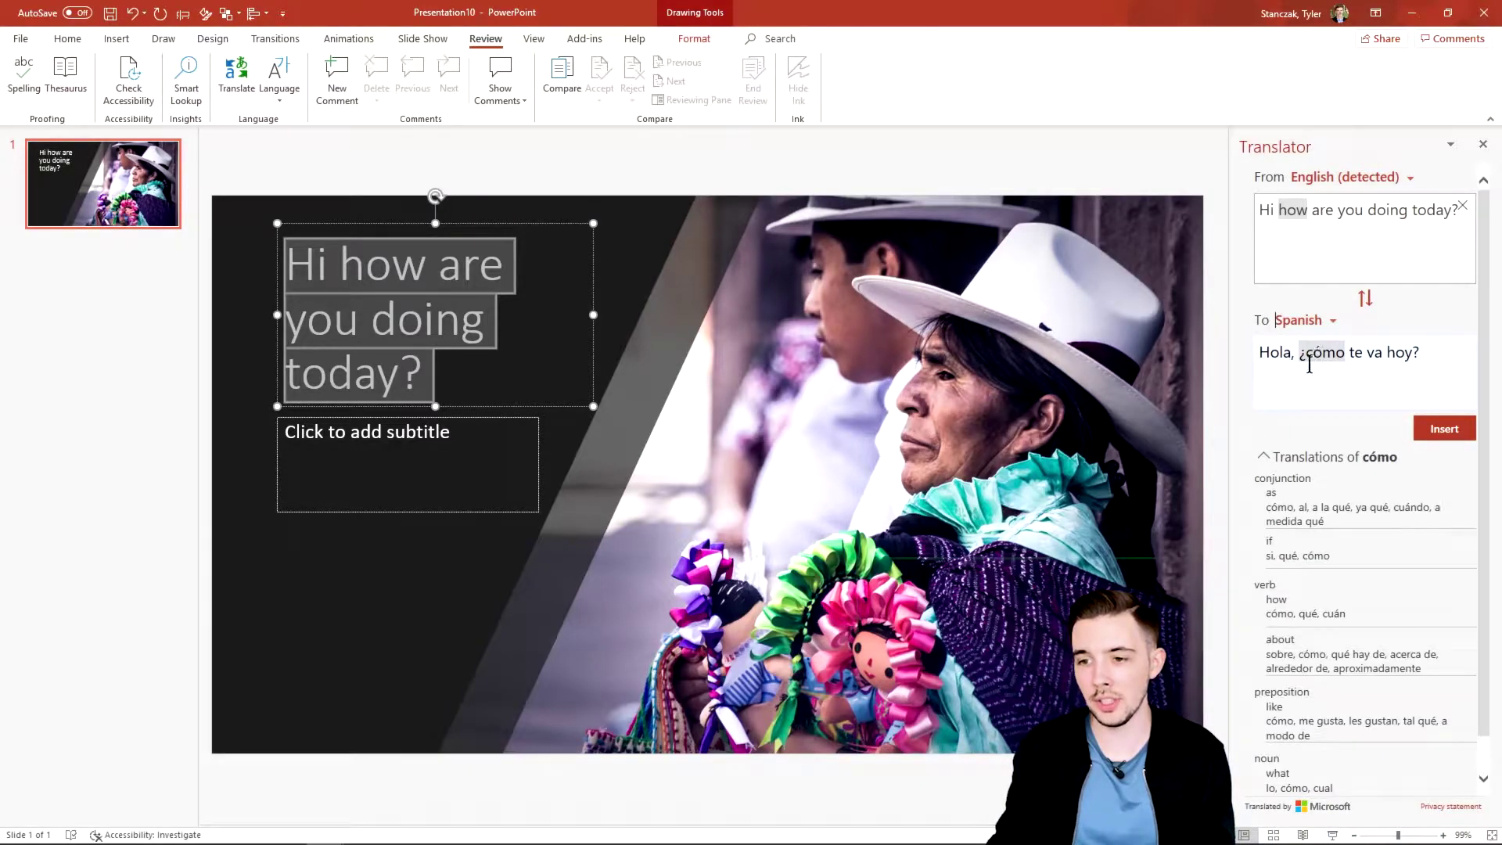
pyautogui.scroll(-1, 1249, 568)
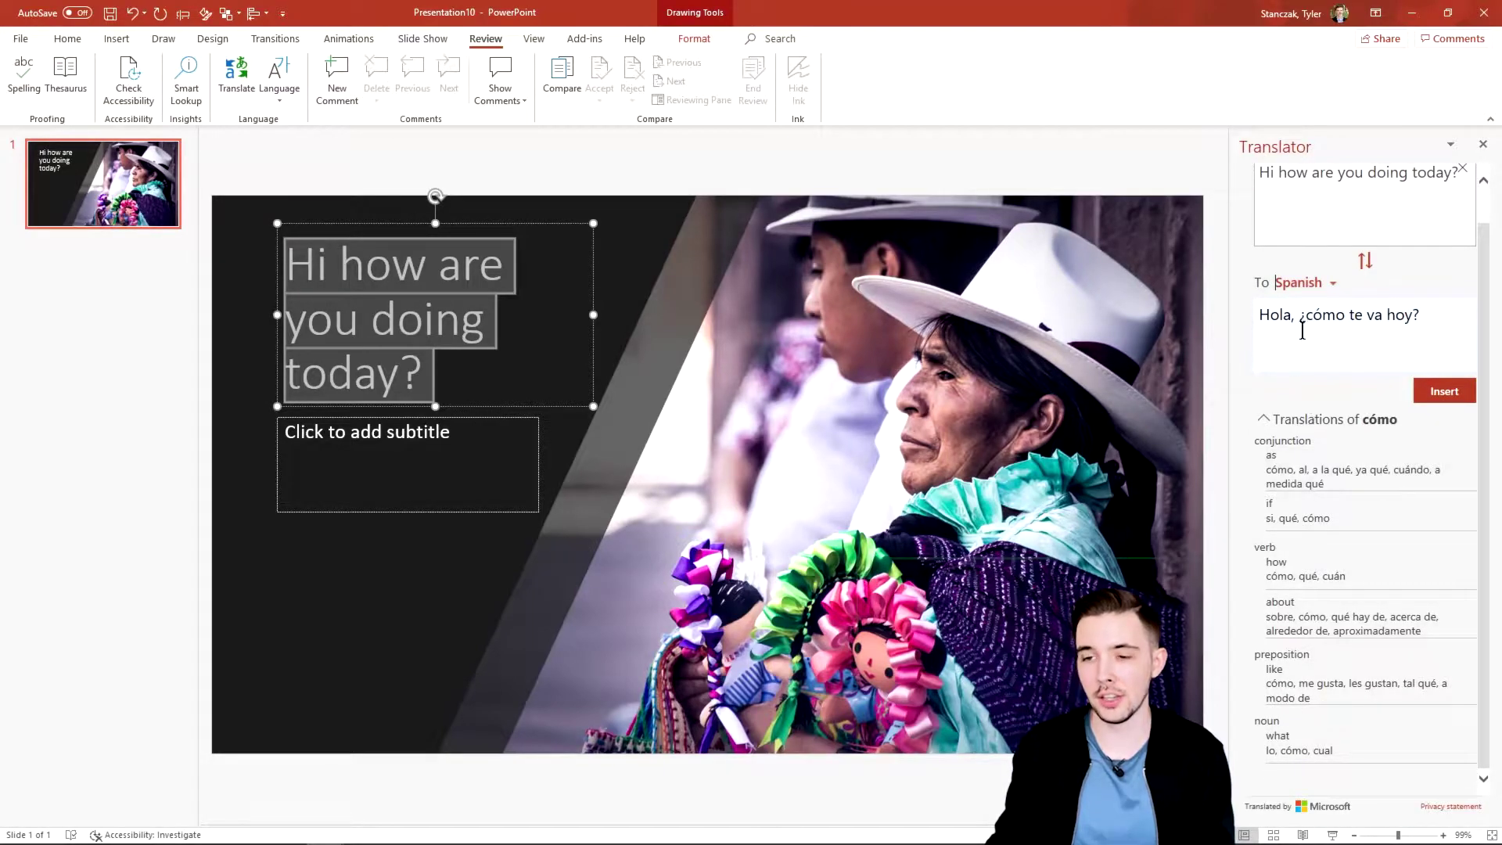
pyautogui.scroll(1, 1303, 329)
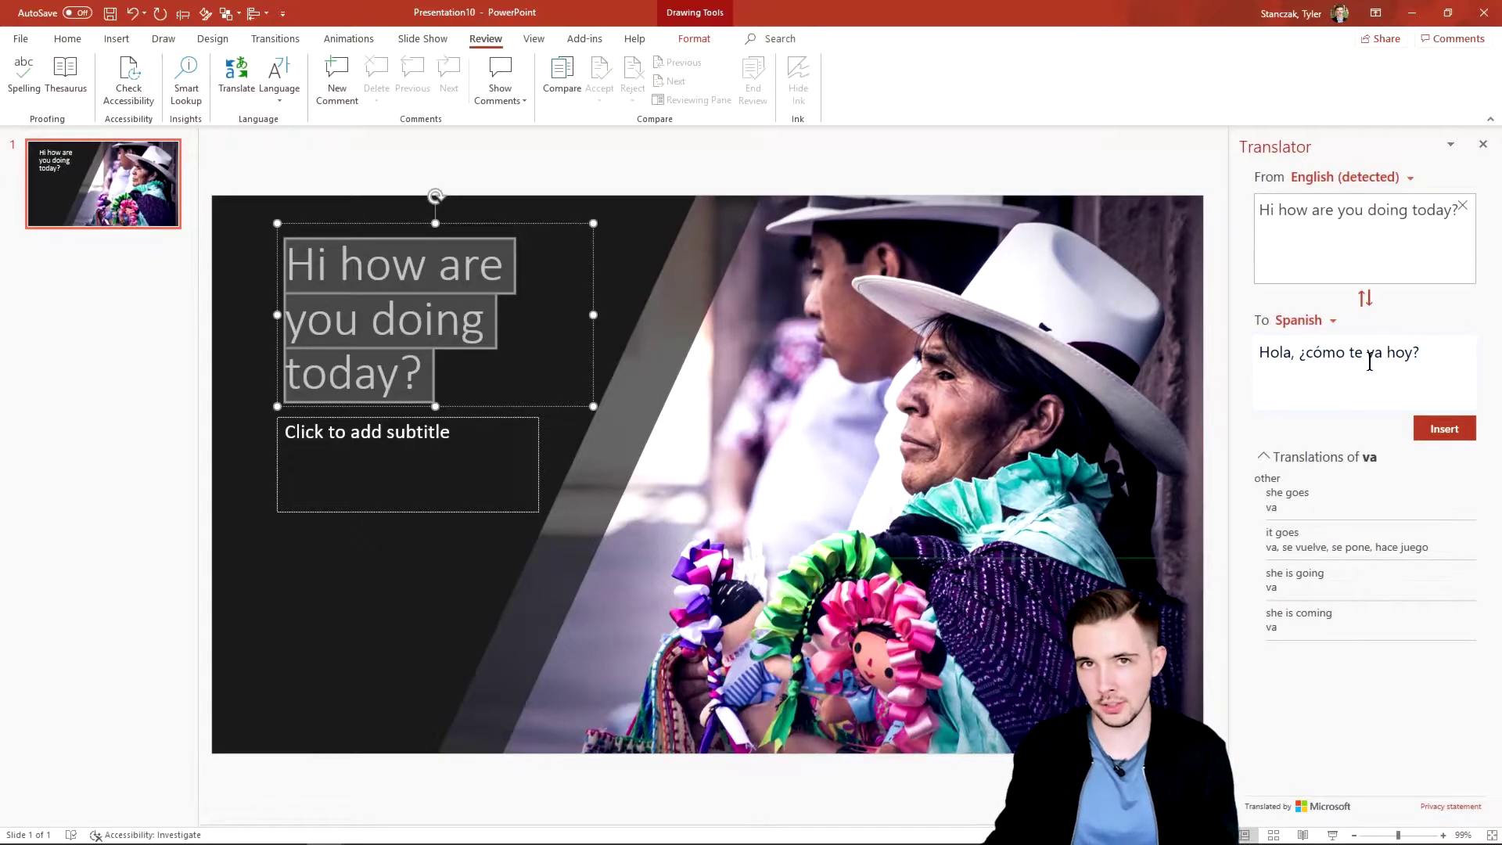
pyautogui.click(1442, 430)
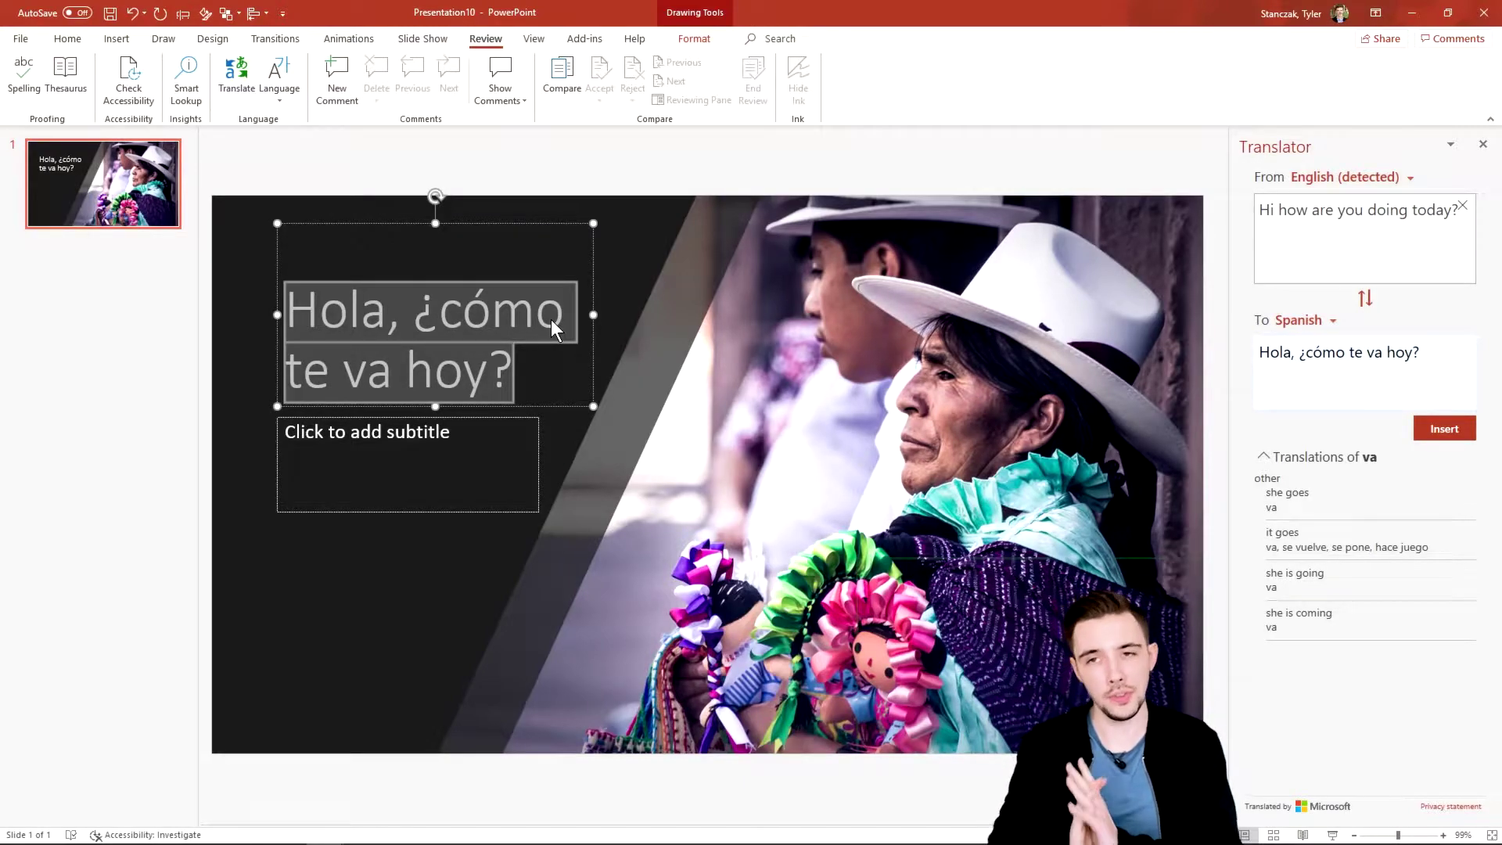
# - Set the target language to Filipino and insert 'Hi paano mo ginagawa ngayon?' into the subtitle
pyautogui.click(407, 454)
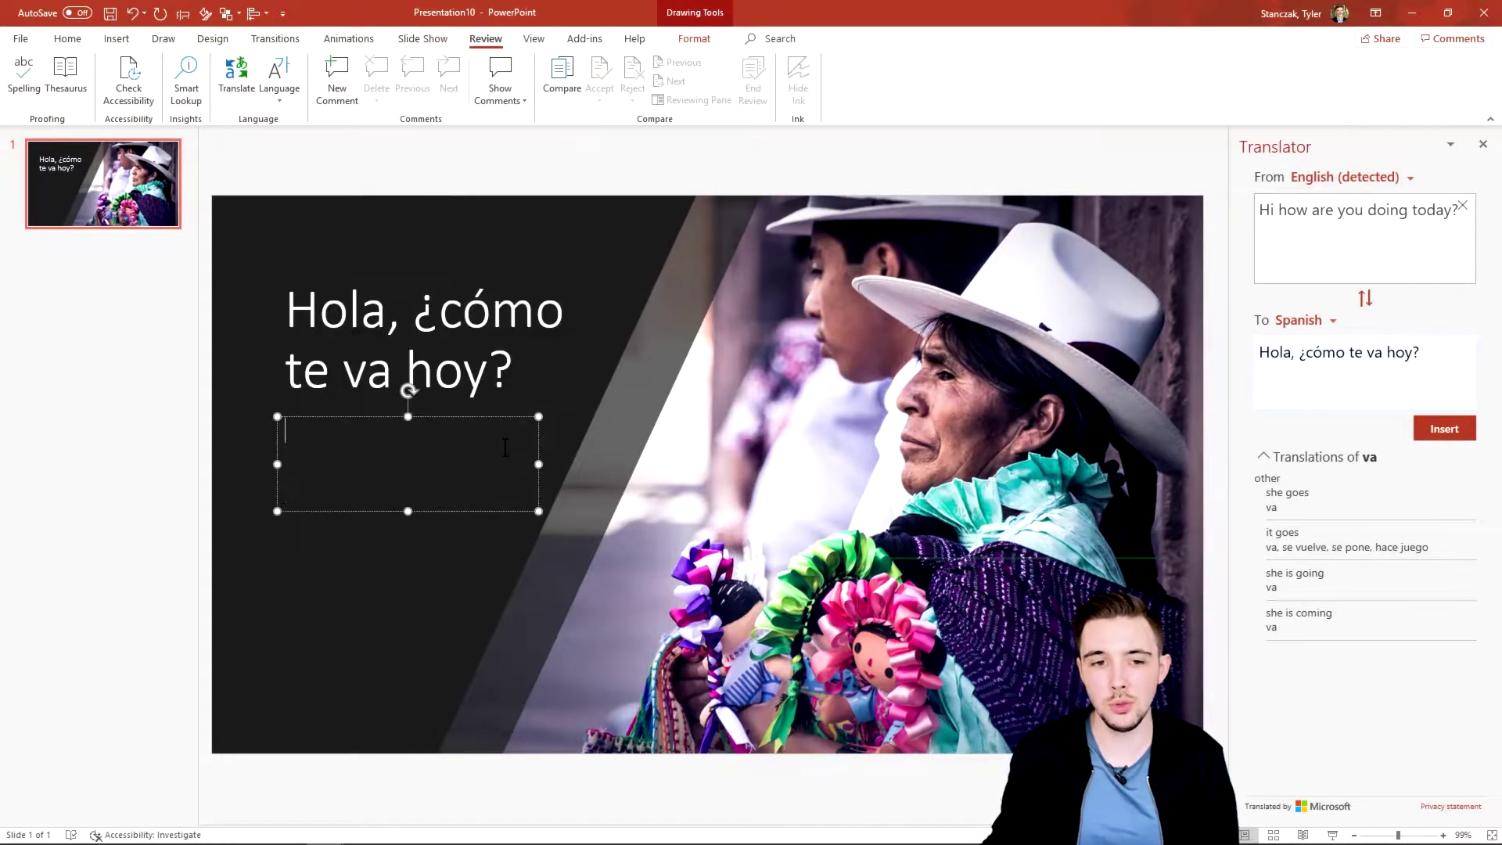
pyautogui.click(1322, 324)
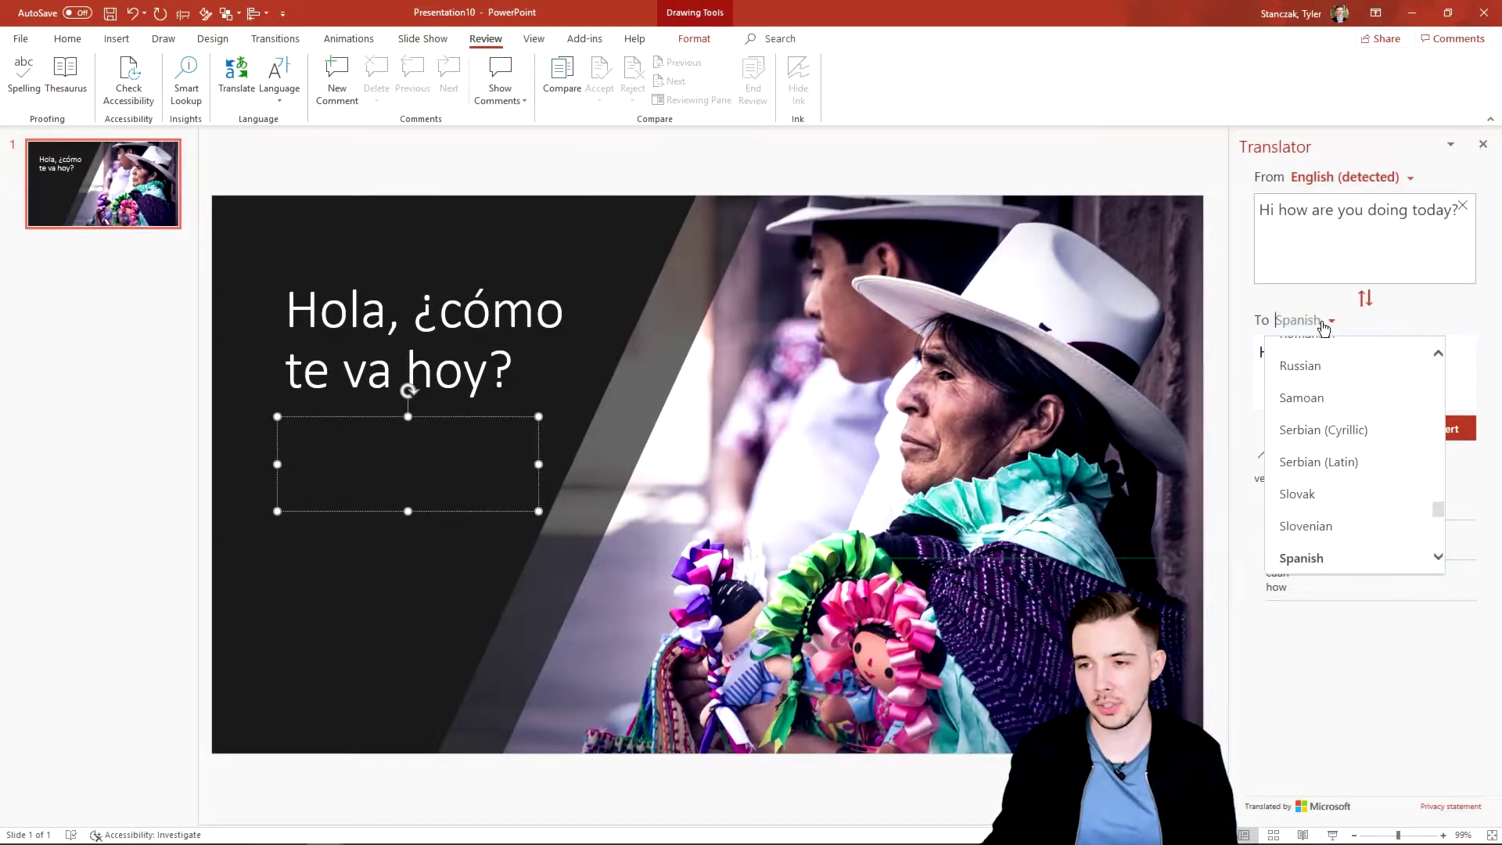
pyautogui.scroll(-5, 1361, 485)
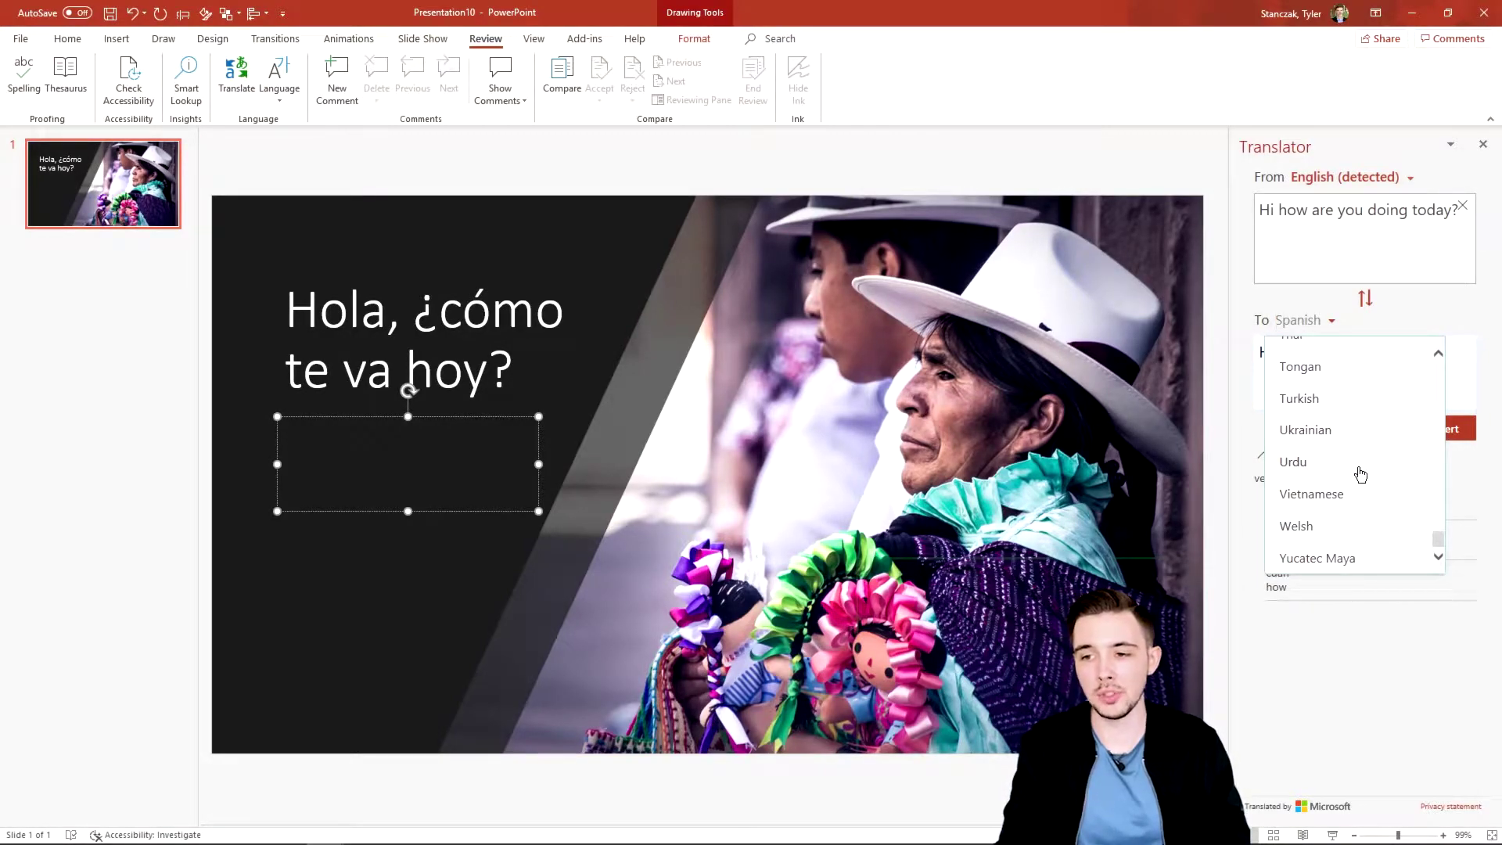
pyautogui.write('fili')
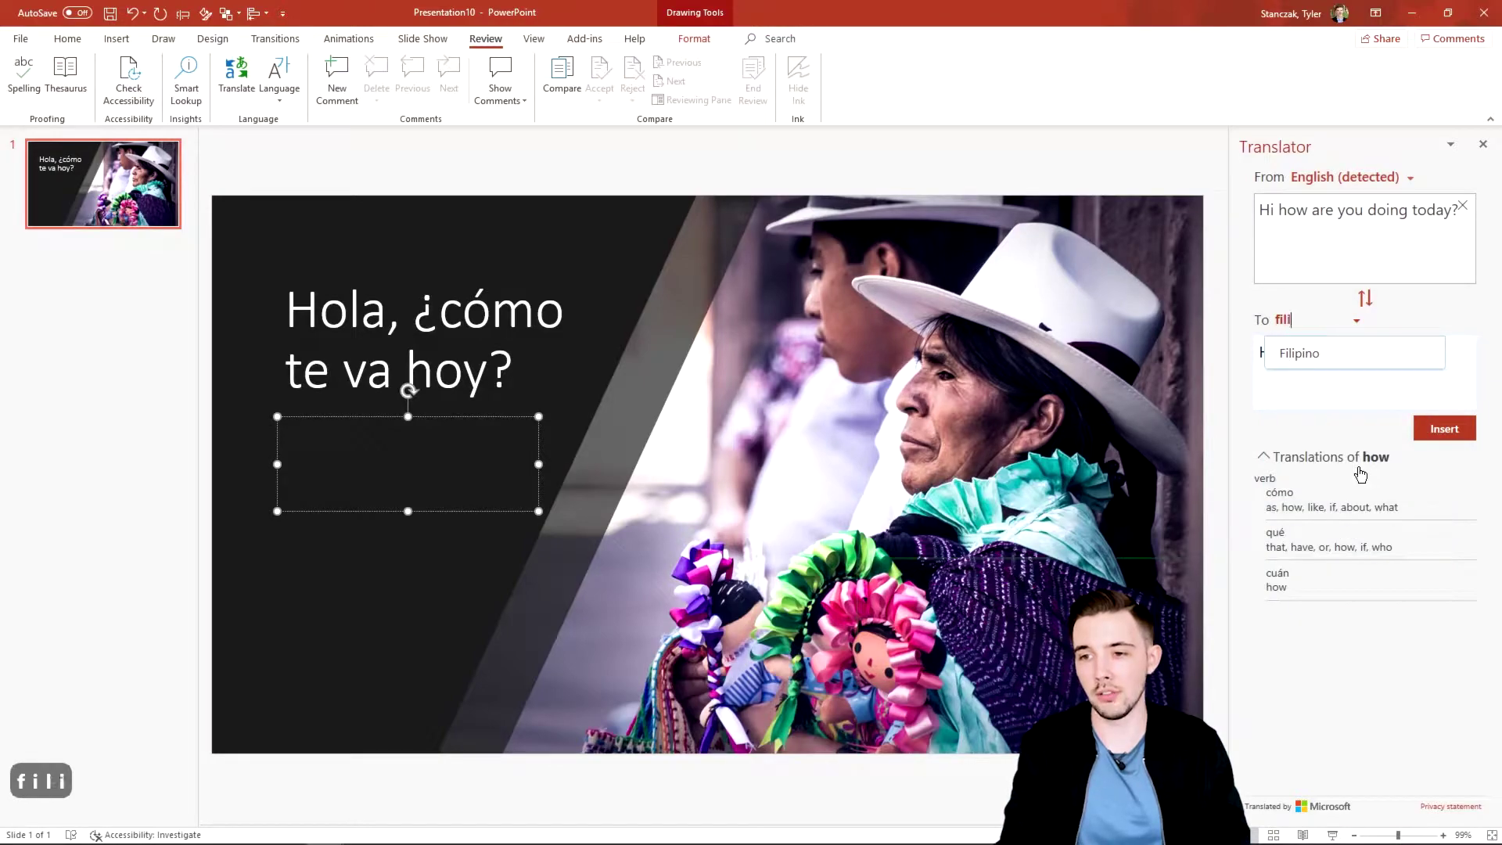
pyautogui.write('pino')
pyautogui.press('Return')
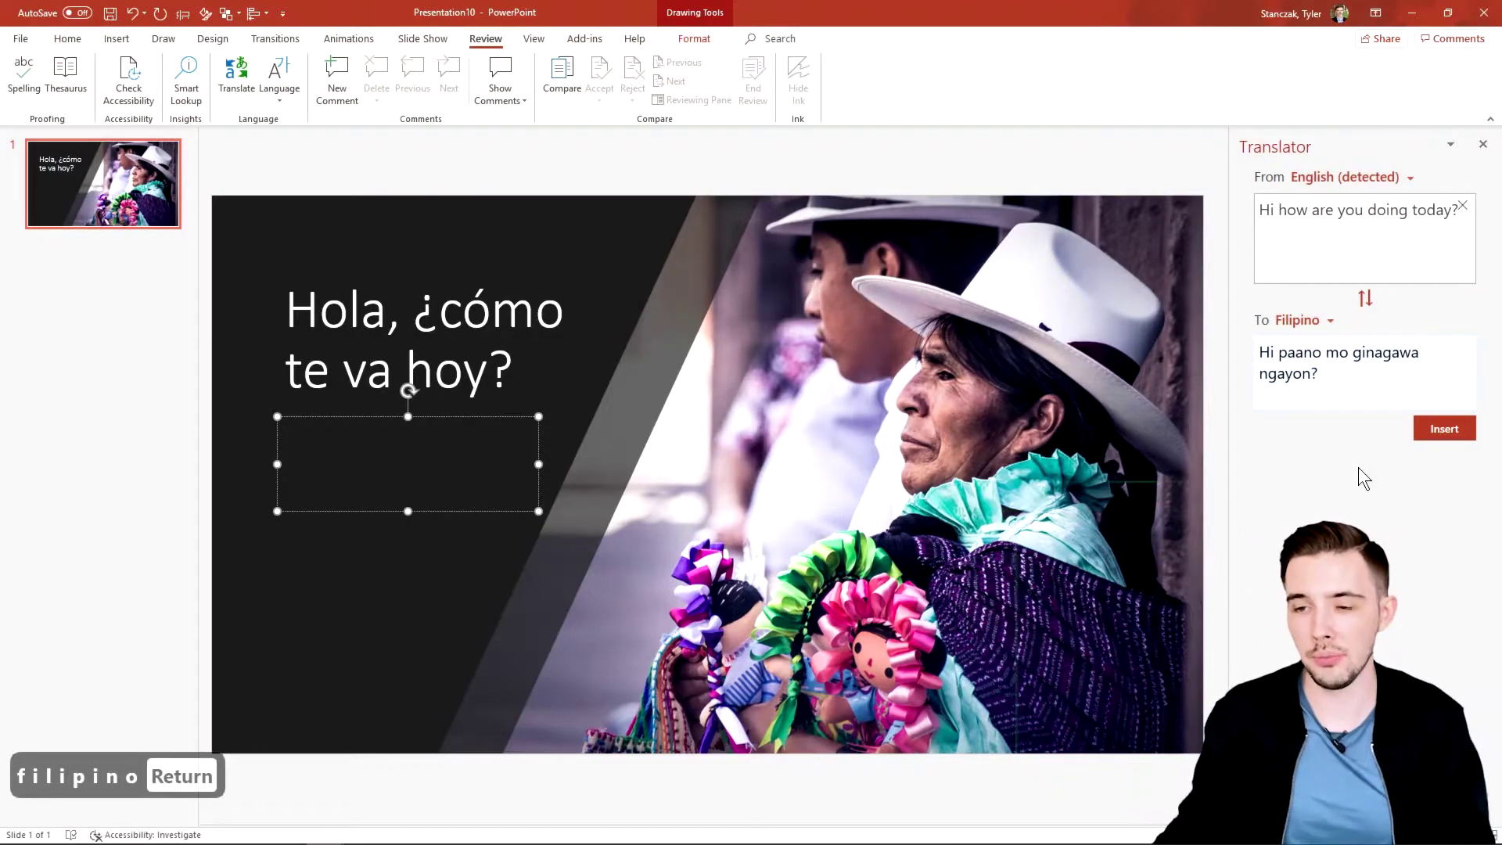
pyautogui.click(1428, 430)
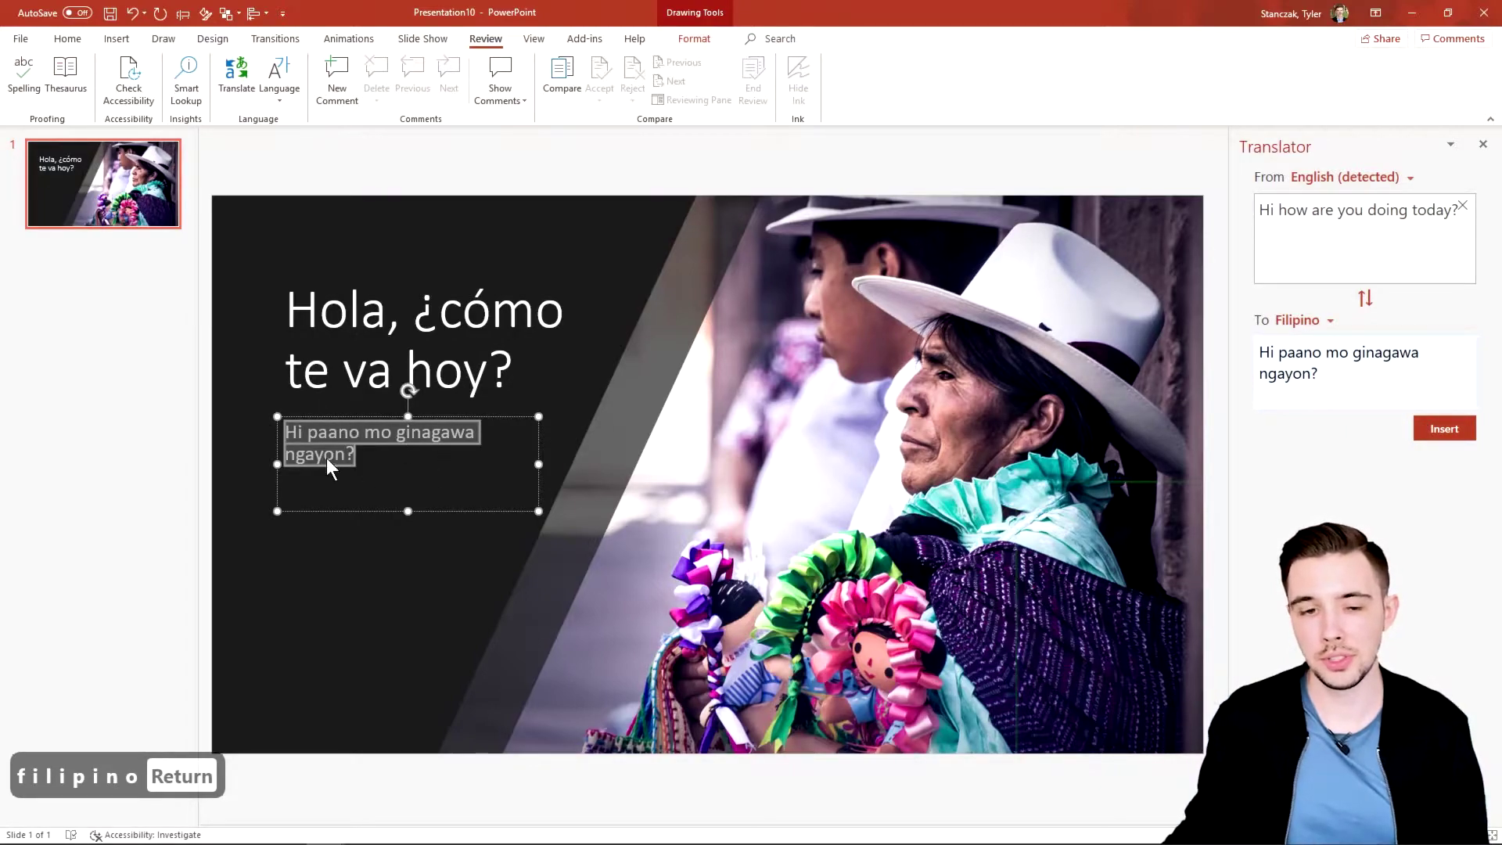
# - Replace the source text with 'I like cookies', insert its Filipino translation, then add 'to eat' to the source
pyautogui.tripleClick(1363, 214)
pyautogui.press('BackSpace')
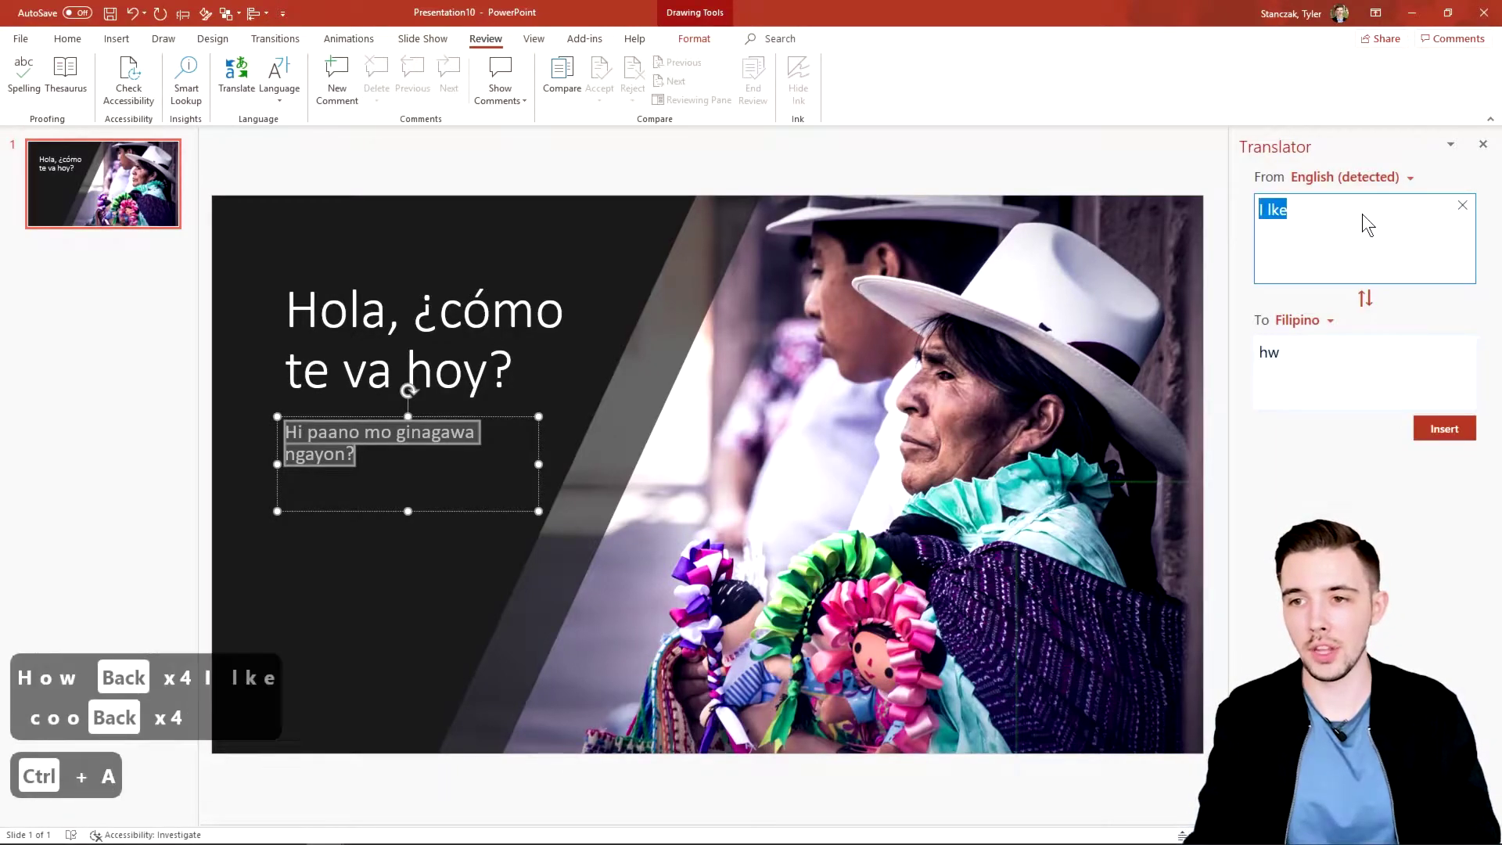
pyautogui.press('BackSpace')
pyautogui.write('I')
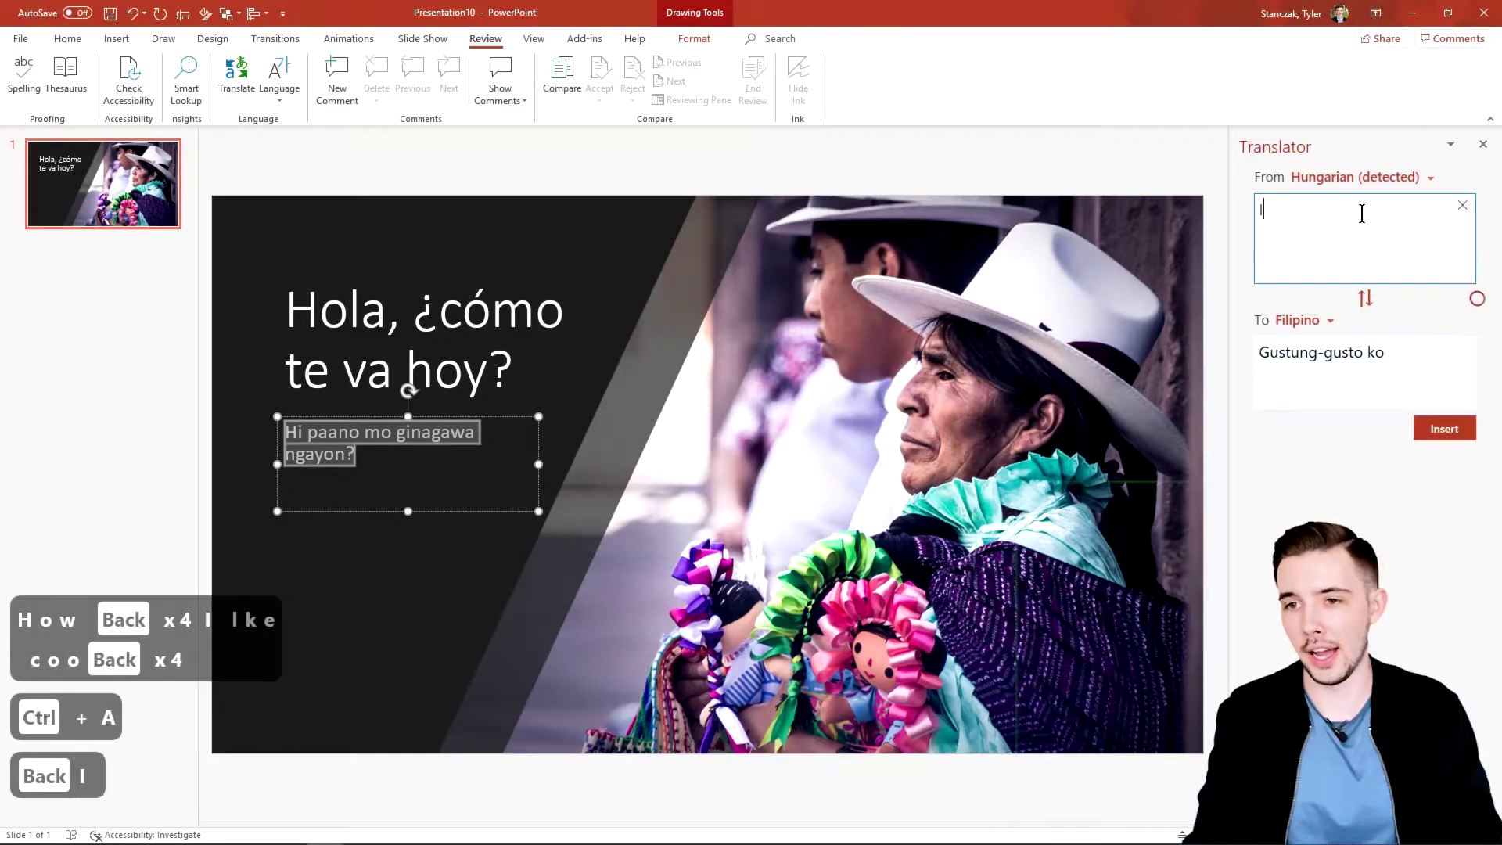
pyautogui.write(' like cookies')
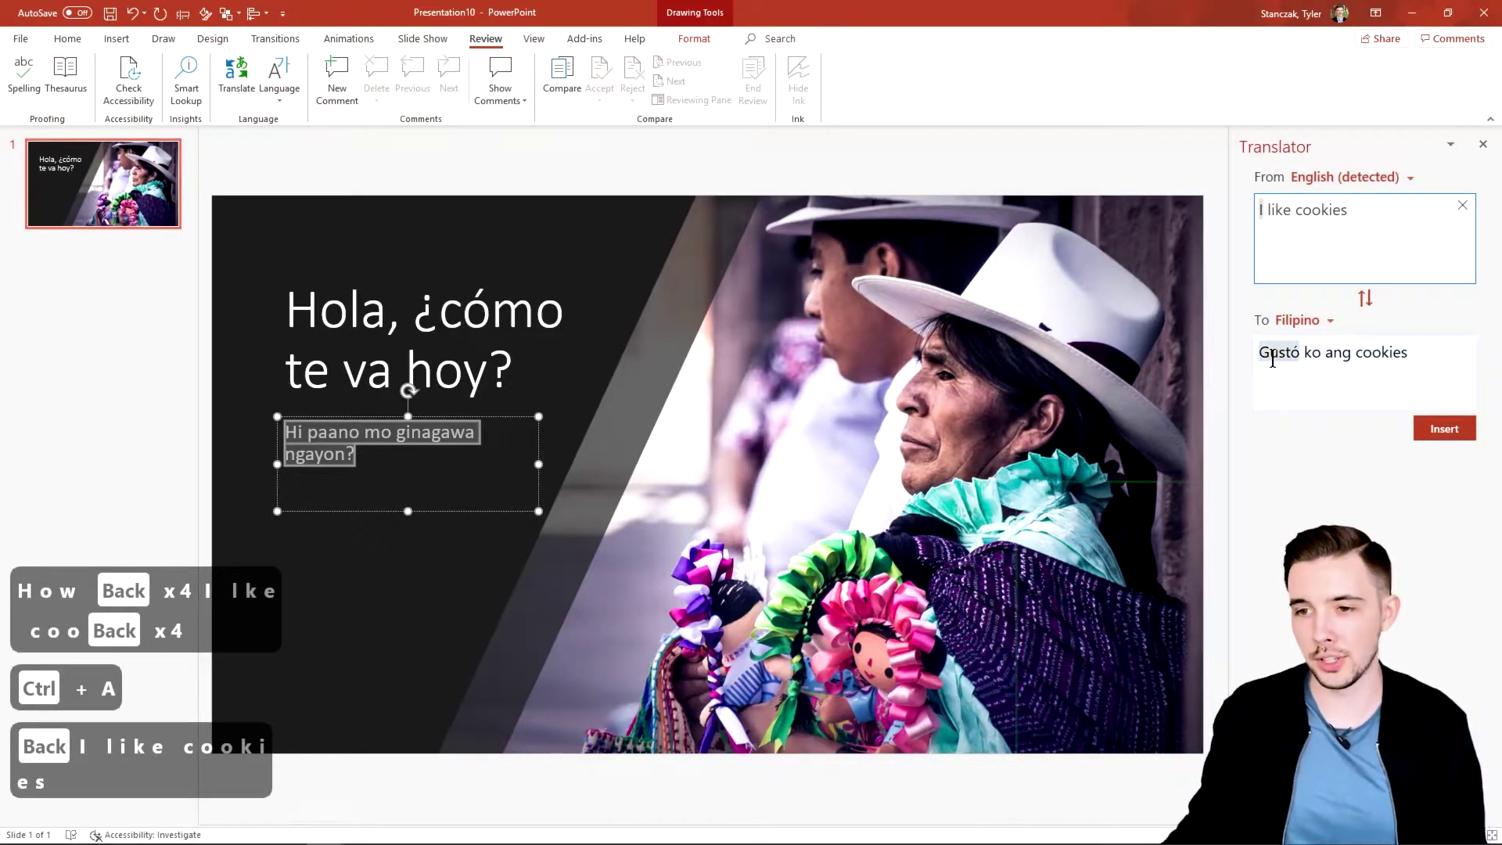
pyautogui.click(1439, 428)
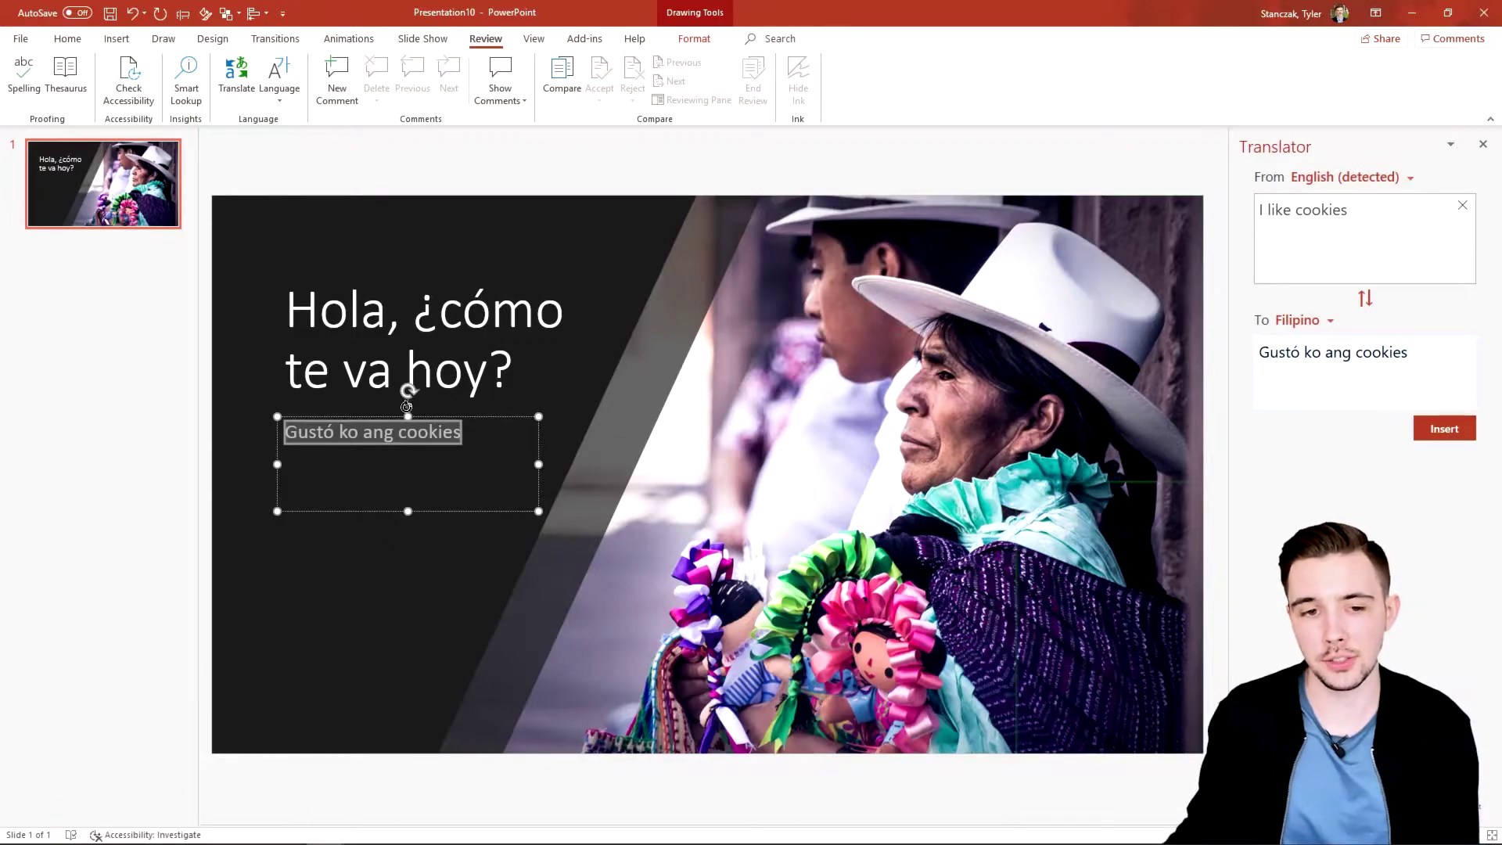
pyautogui.write('to eat')
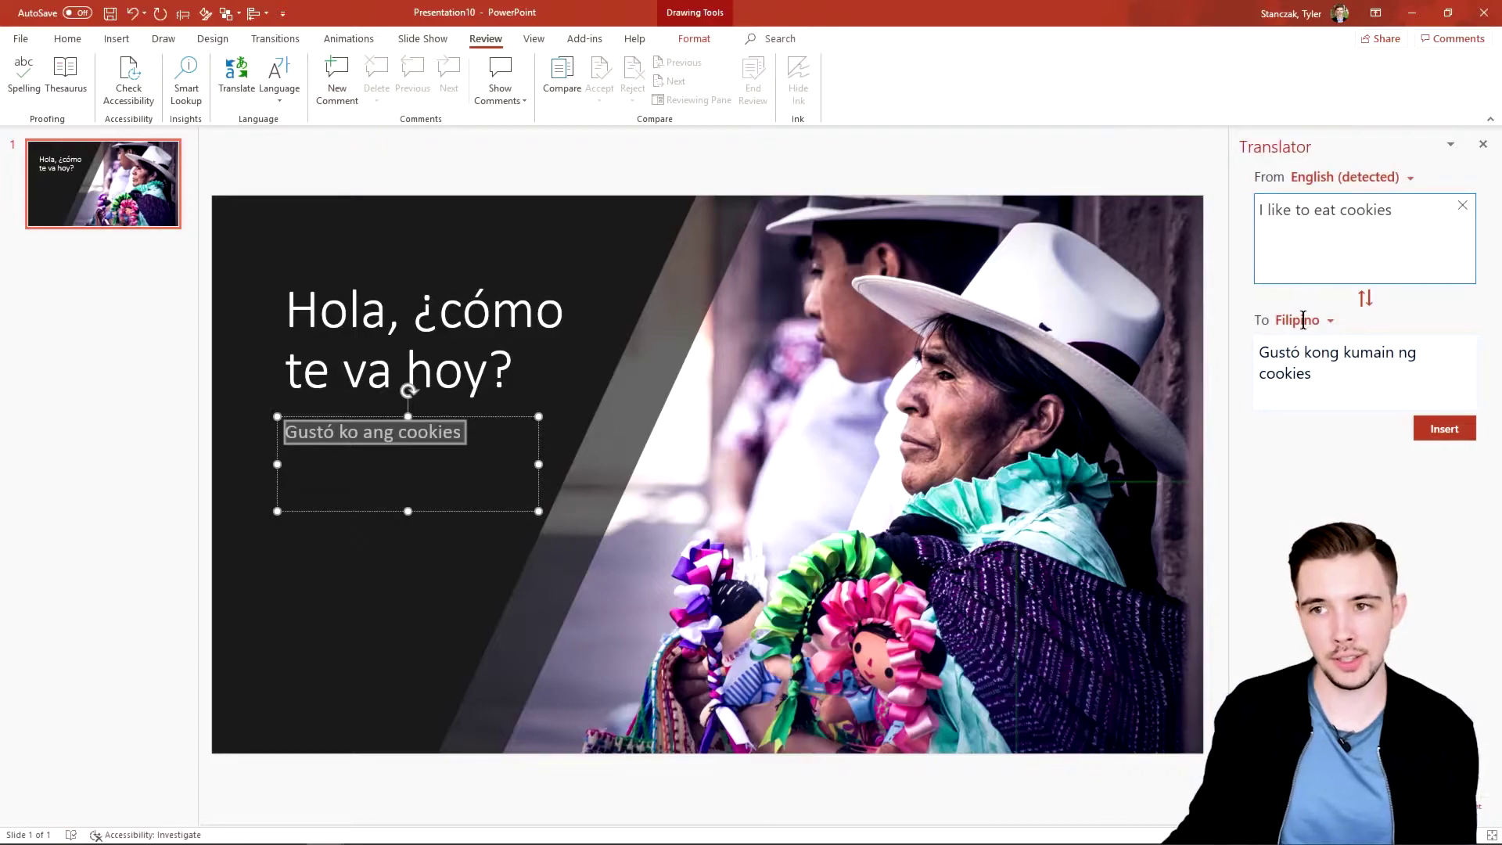
# - Select the subtitle line 'Gustó ko ang cookies' and set the target language to Filipino
pyautogui.doubleClick(402, 429)
pyautogui.tripleClick(402, 429)
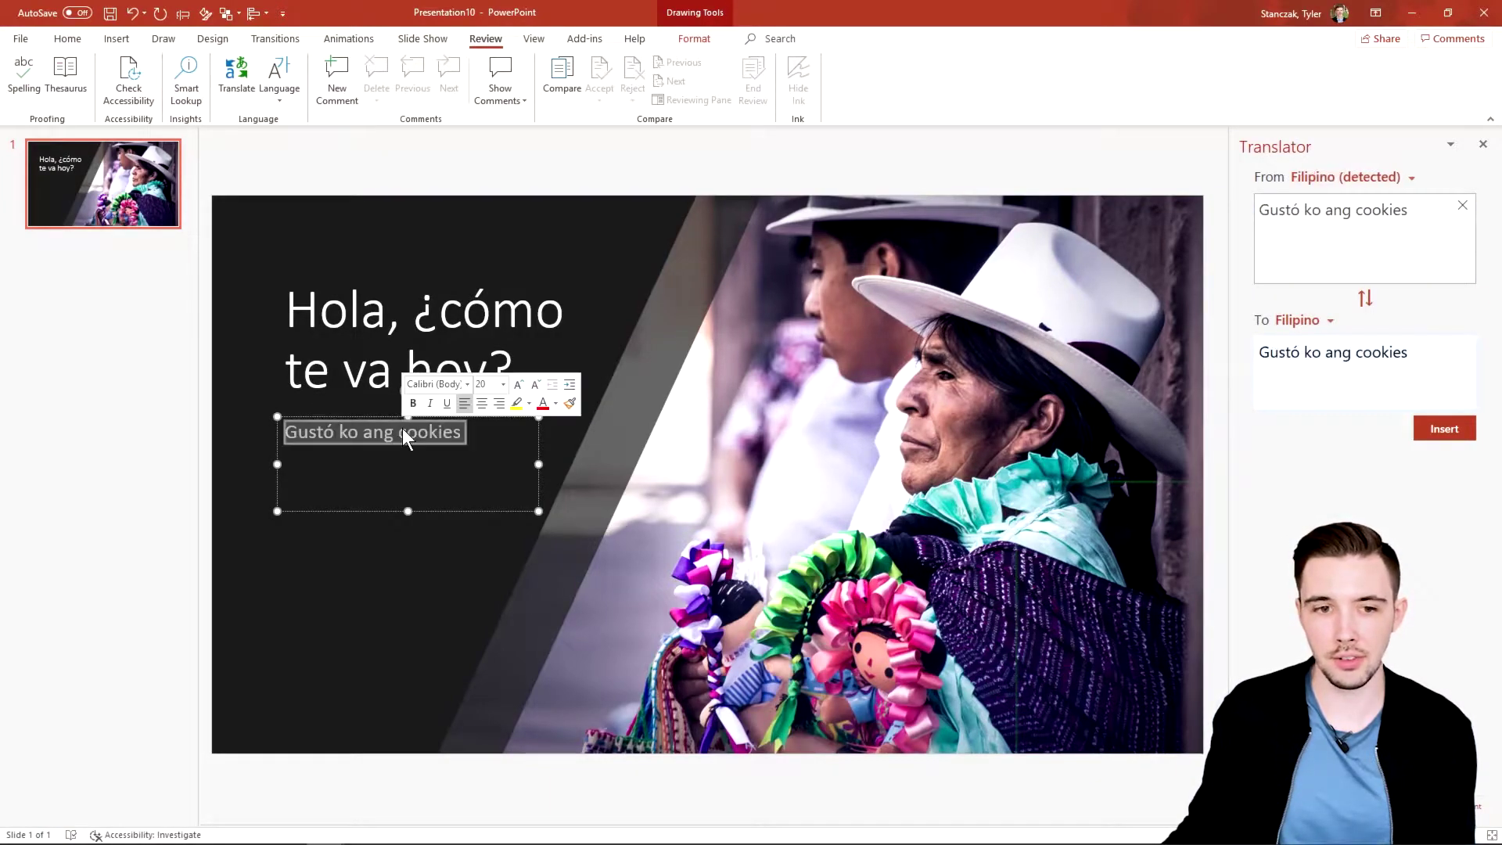
pyautogui.doubleClick(402, 429)
pyautogui.tripleClick(402, 429)
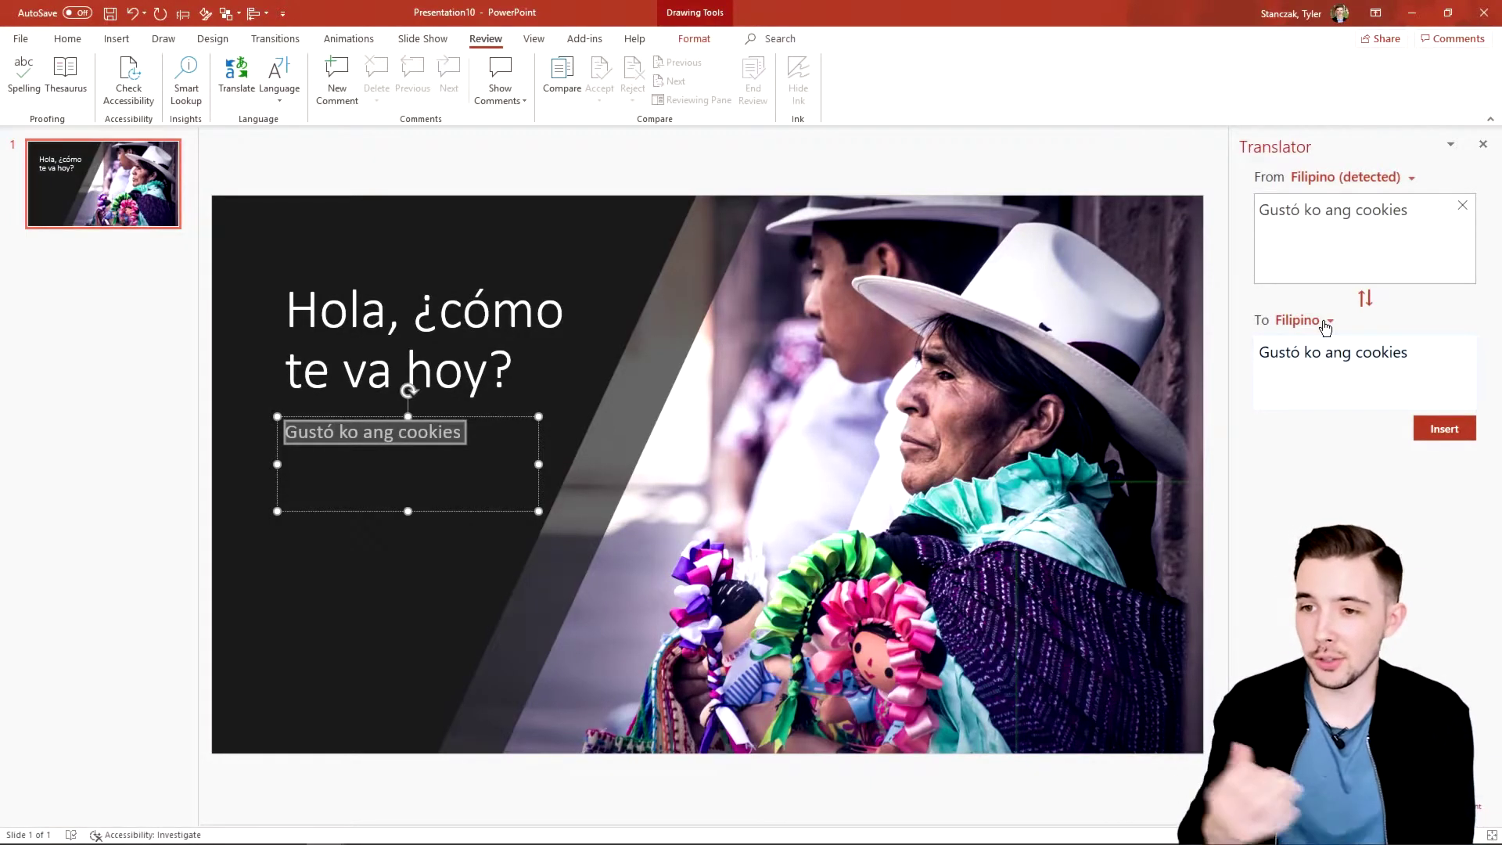
pyautogui.click(1325, 327)
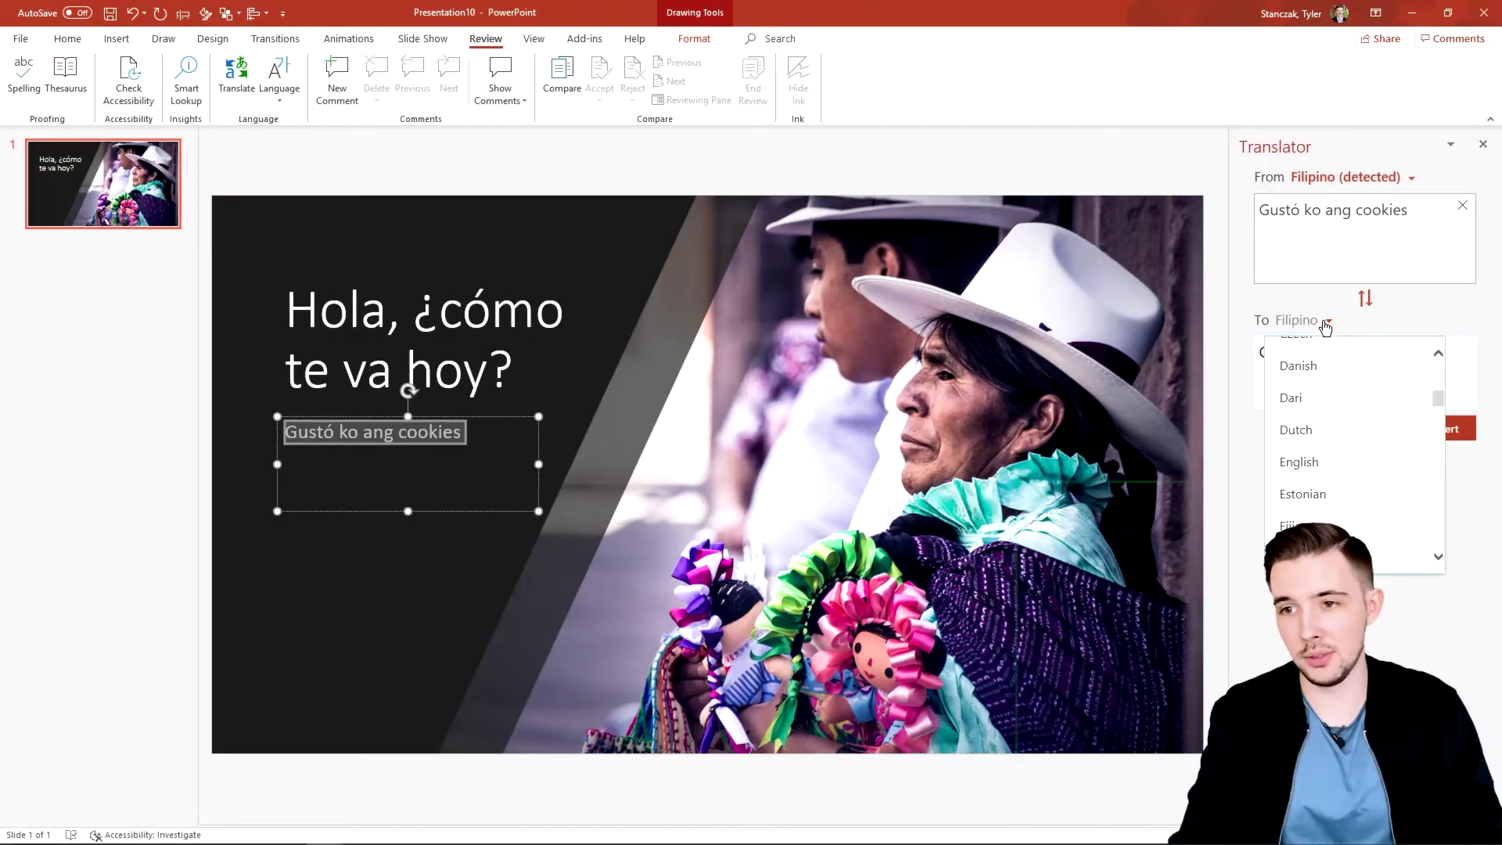
pyautogui.write('filipino')
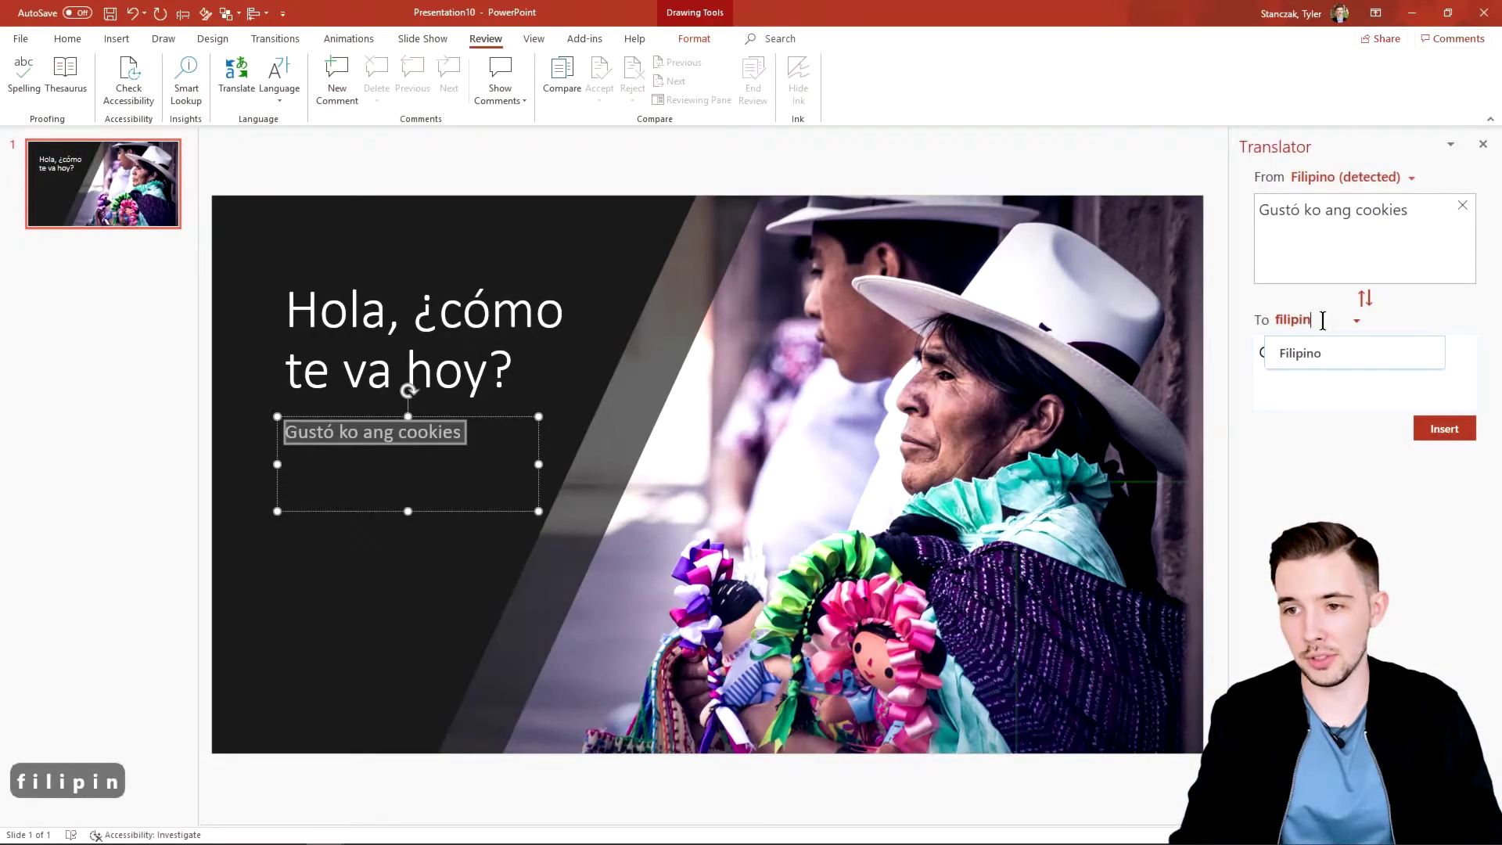
pyautogui.press('Return')
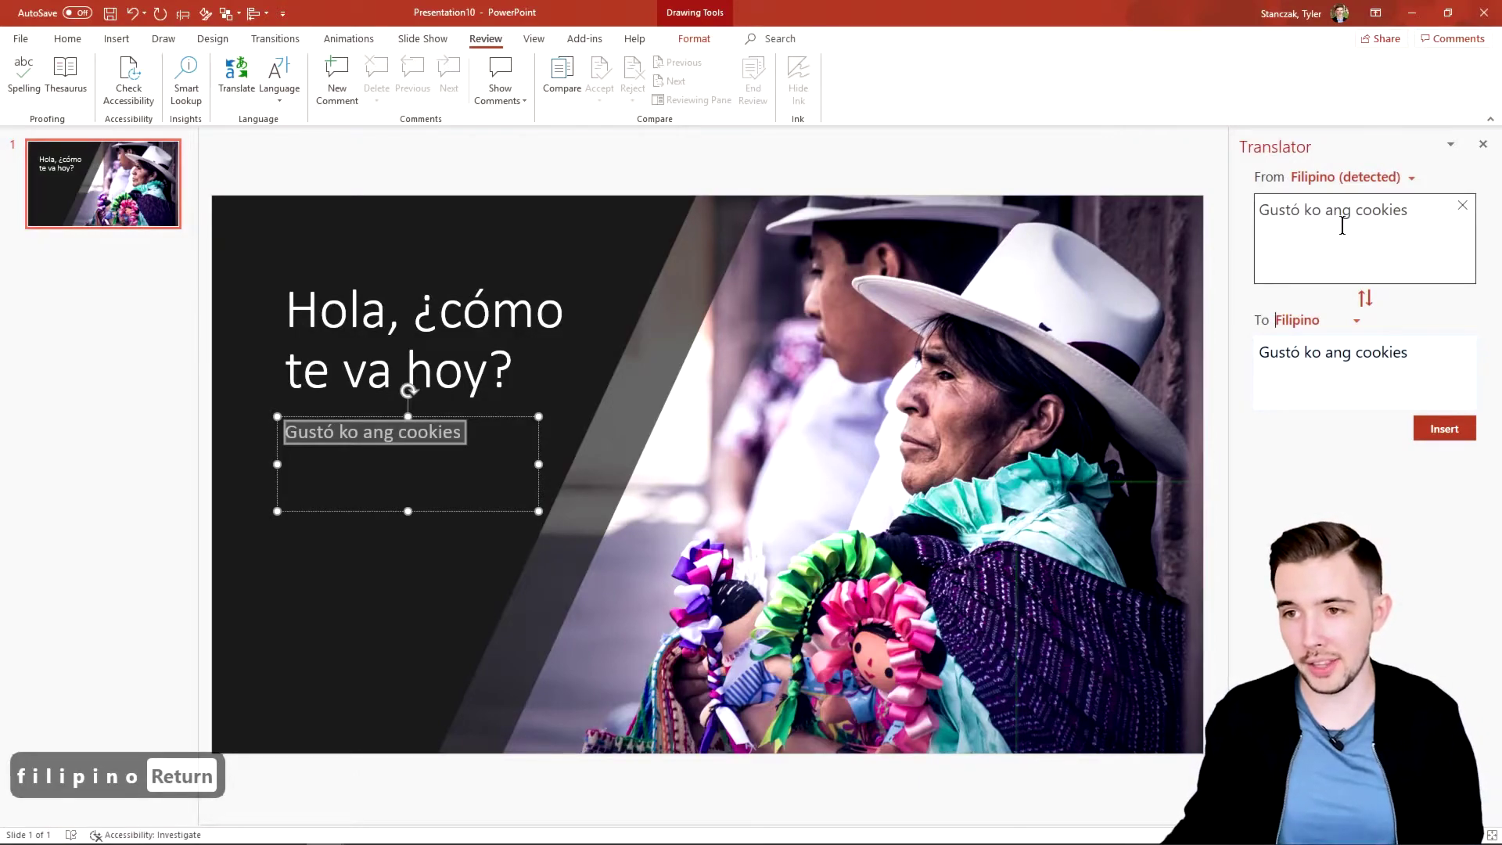
# - Change the target language to English, then swap the source and target languages
pyautogui.click(1355, 323)
pyautogui.write('enl')
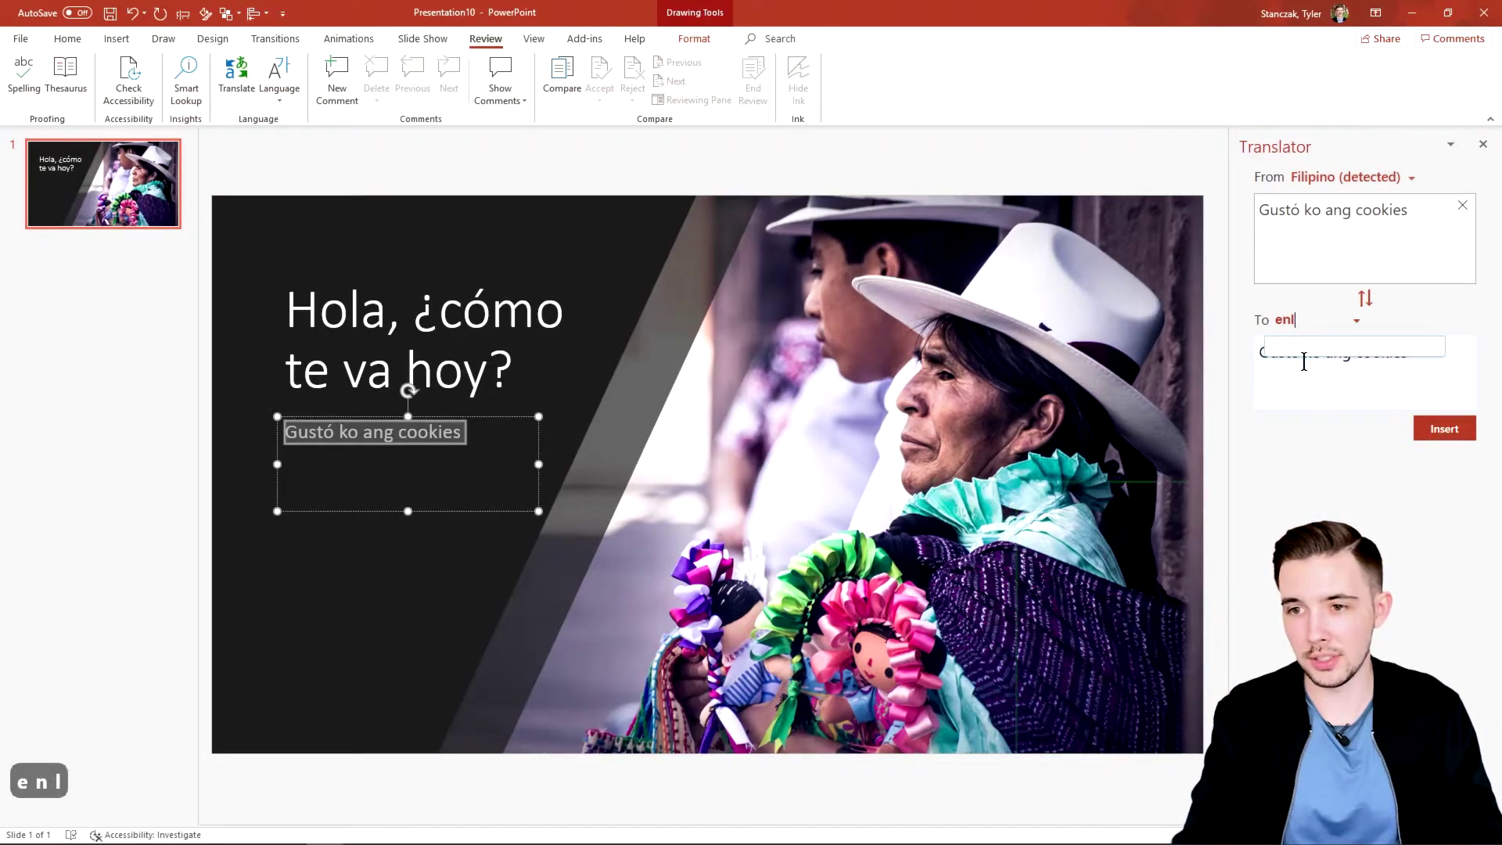
pyautogui.press('BackSpace')
pyautogui.write('glish')
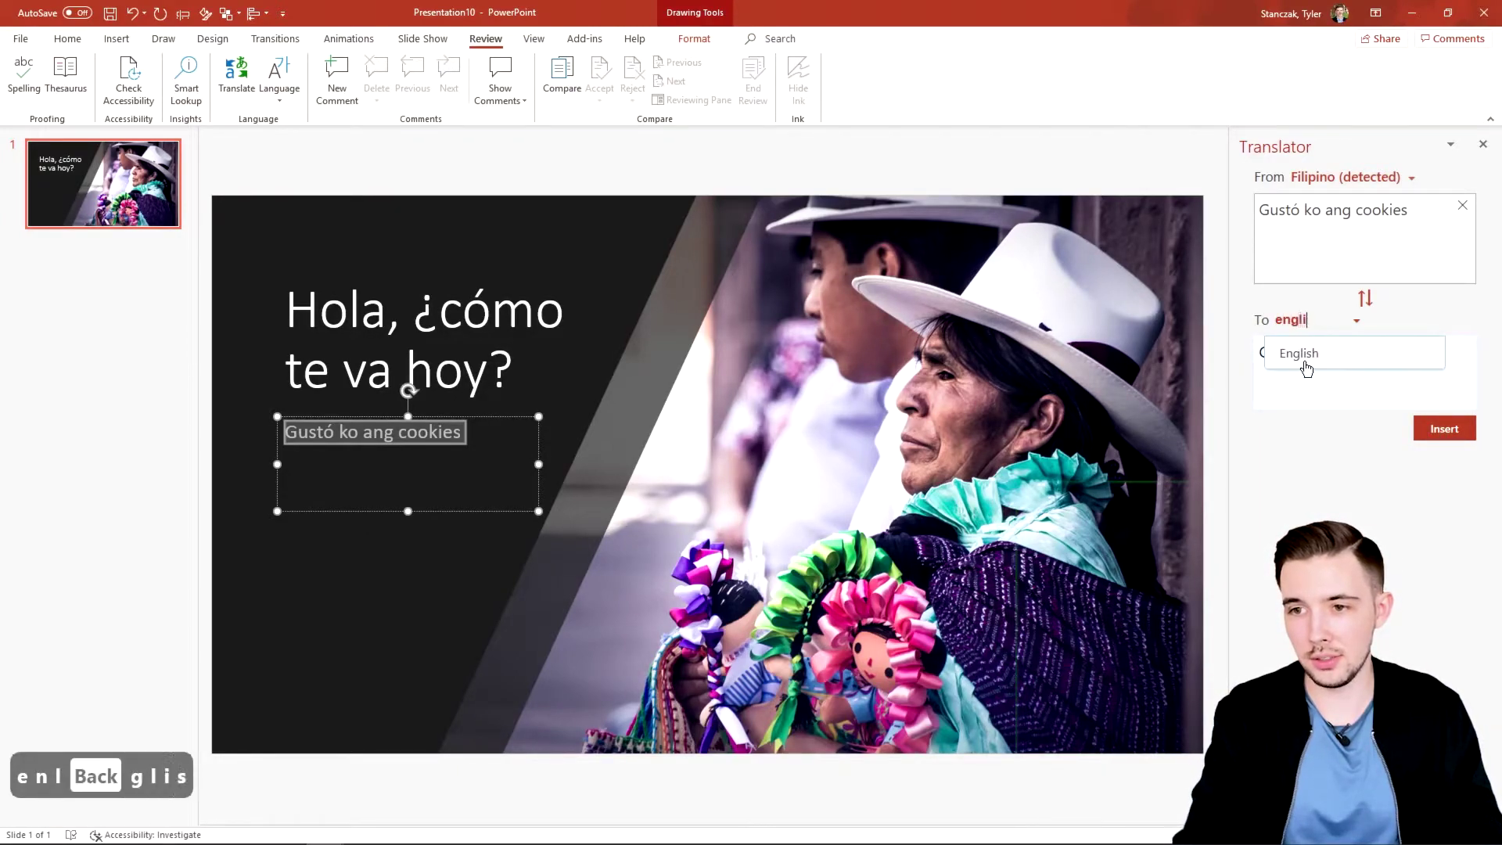
pyautogui.press('Return')
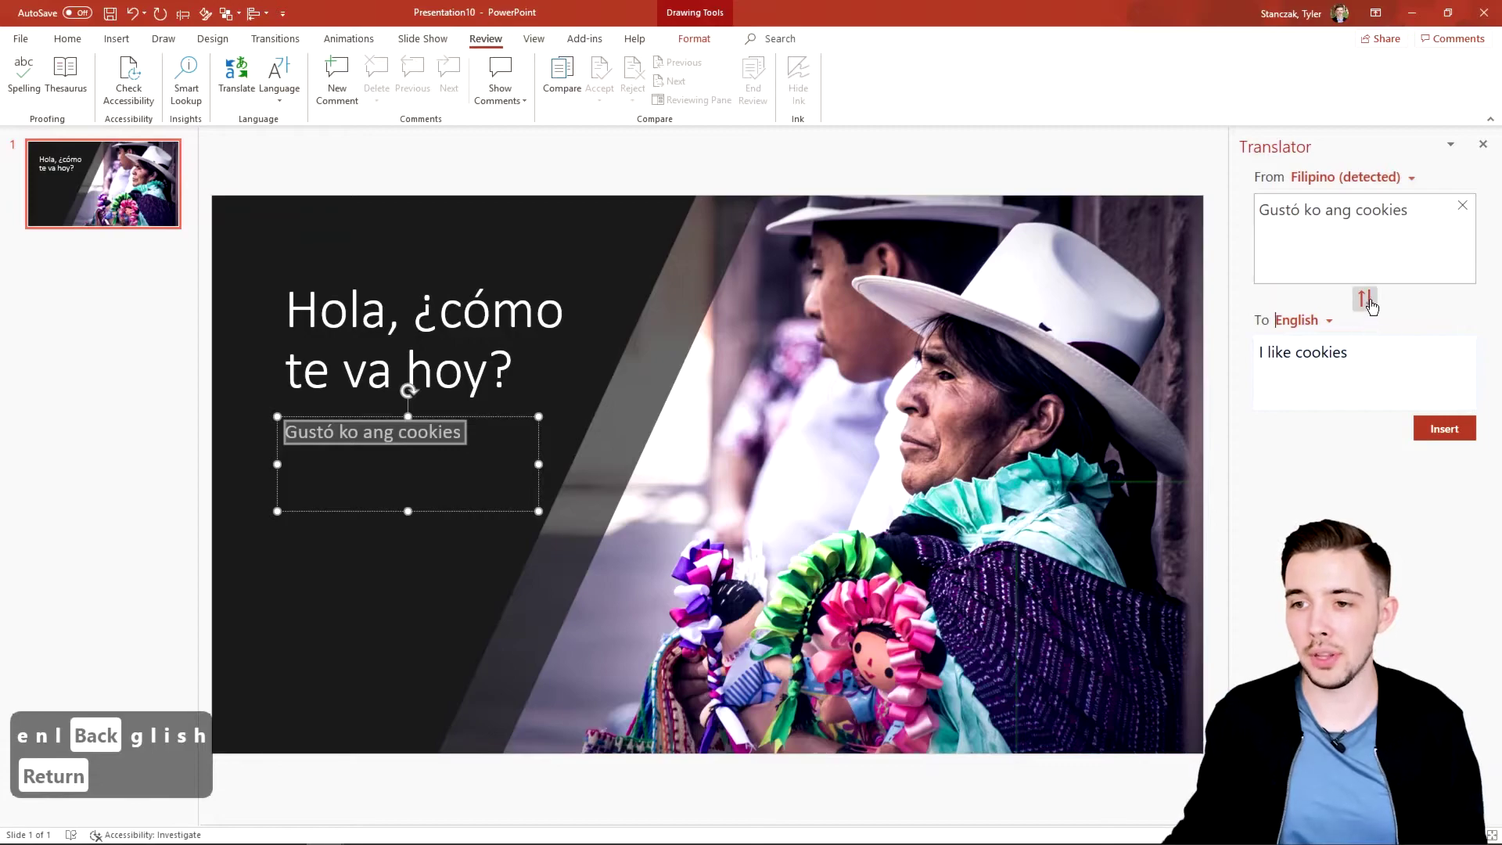
pyautogui.click(1366, 300)
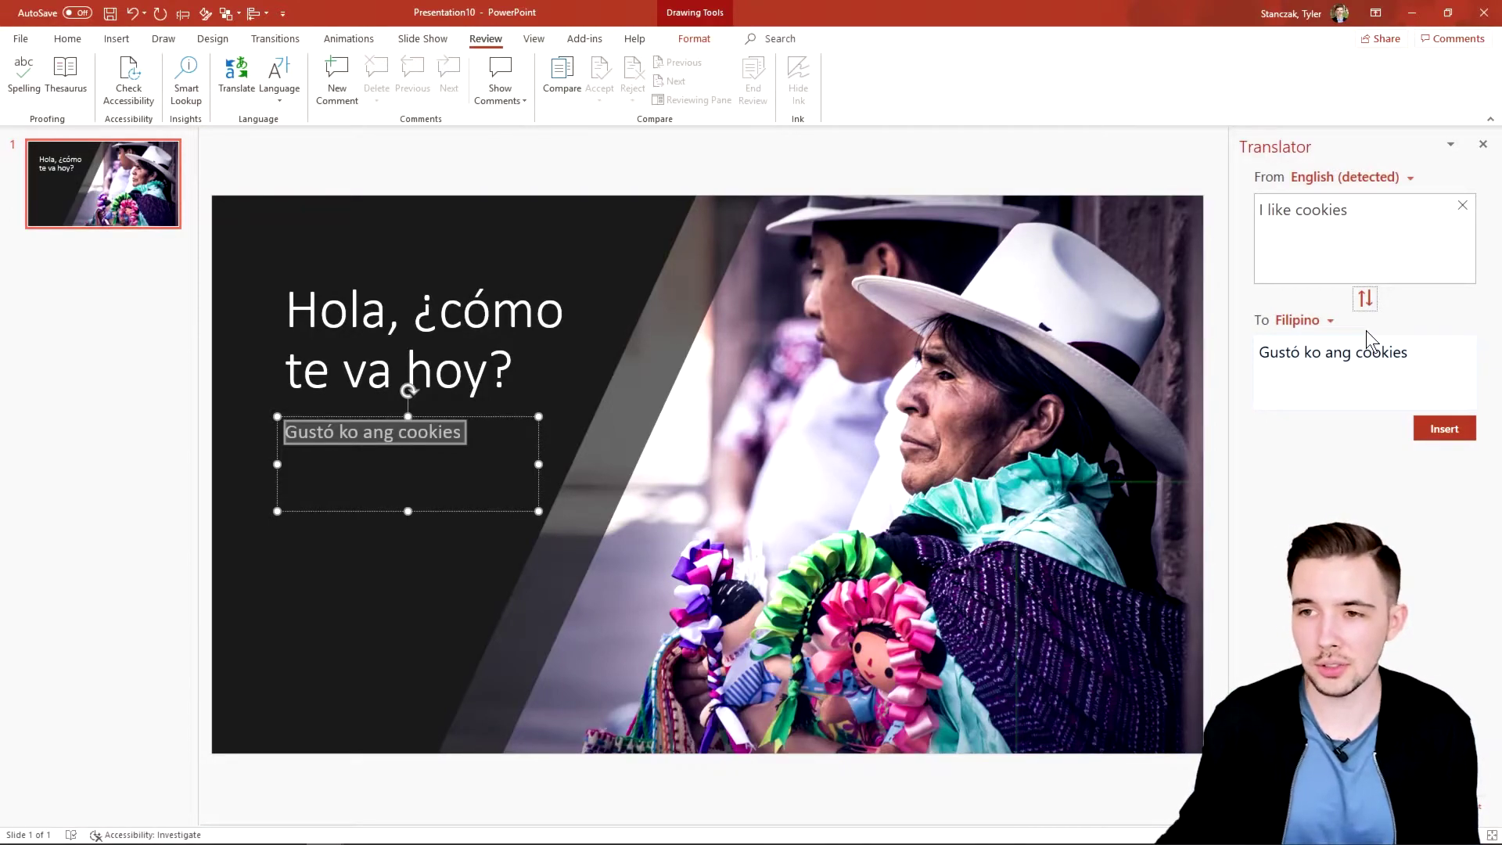
# - Scroll the source language list down to Yucatec Maya, then close the Translator pane
pyautogui.click(1401, 179)
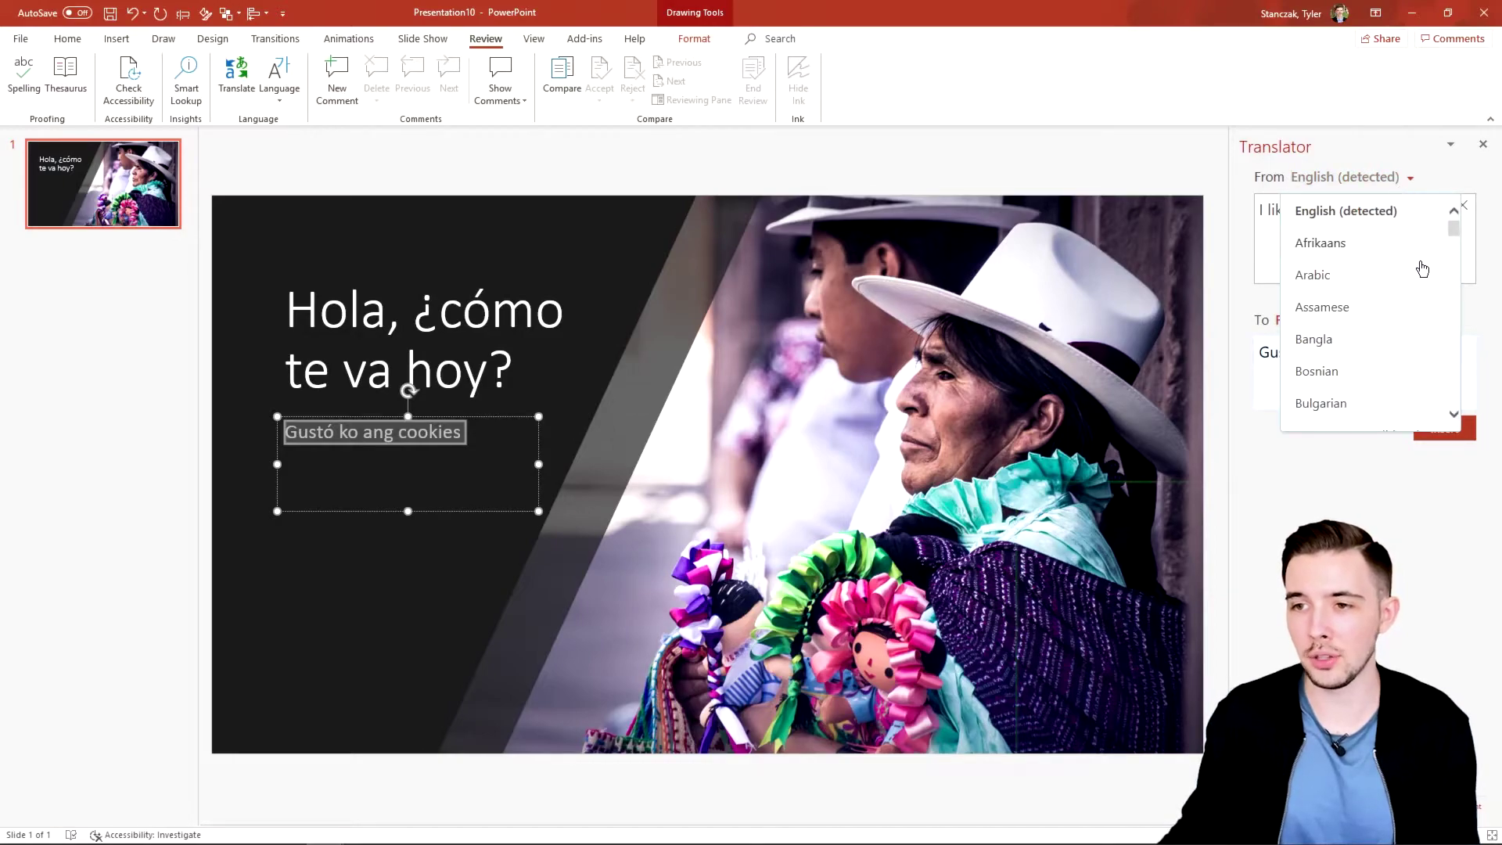
pyautogui.scroll(-4, 1423, 277)
pyautogui.scroll(-6, 1425, 285)
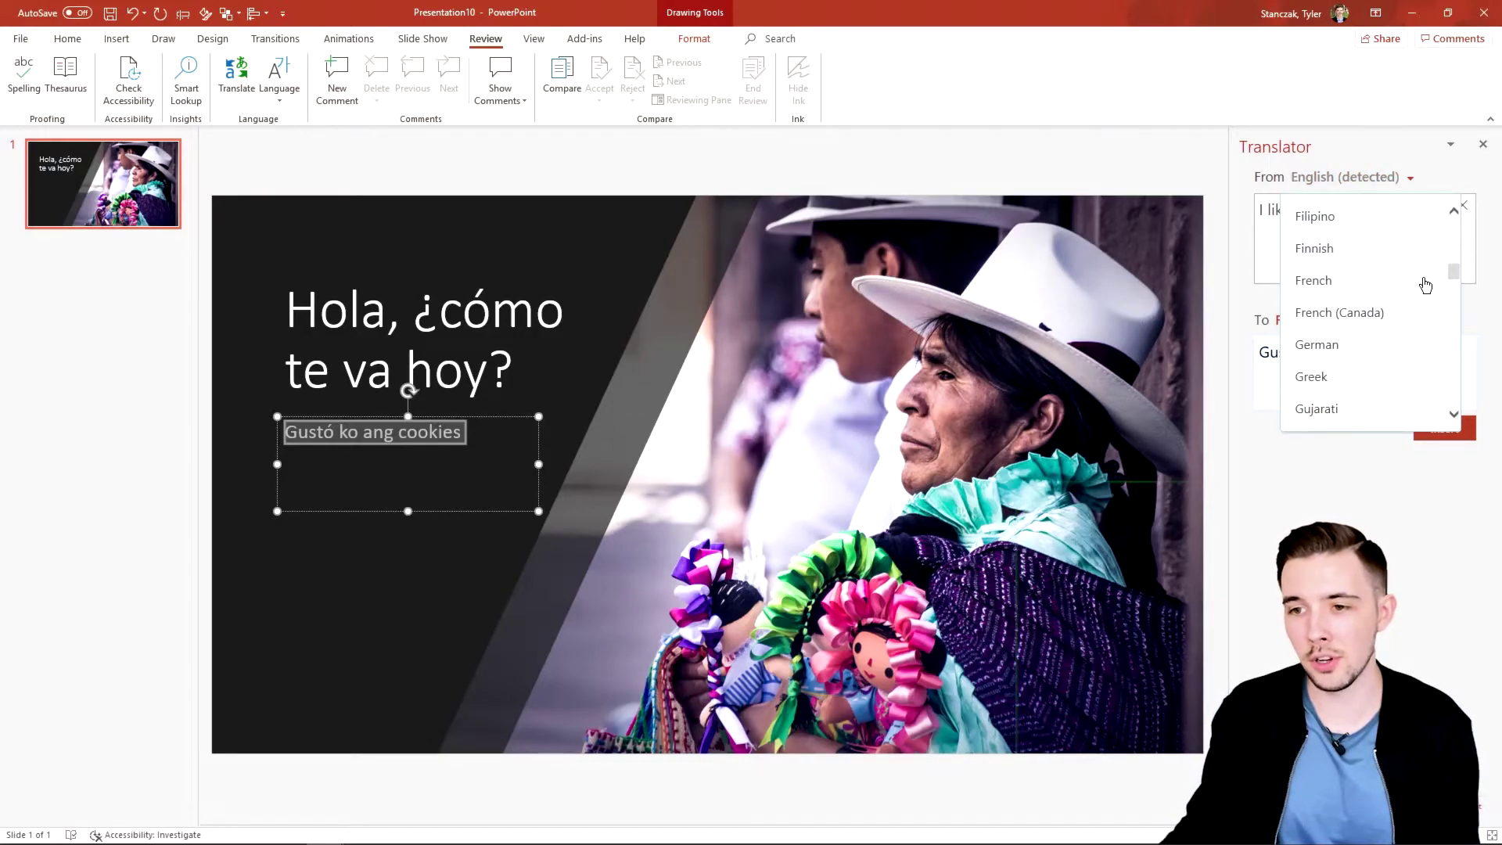
pyautogui.scroll(-7, 1424, 285)
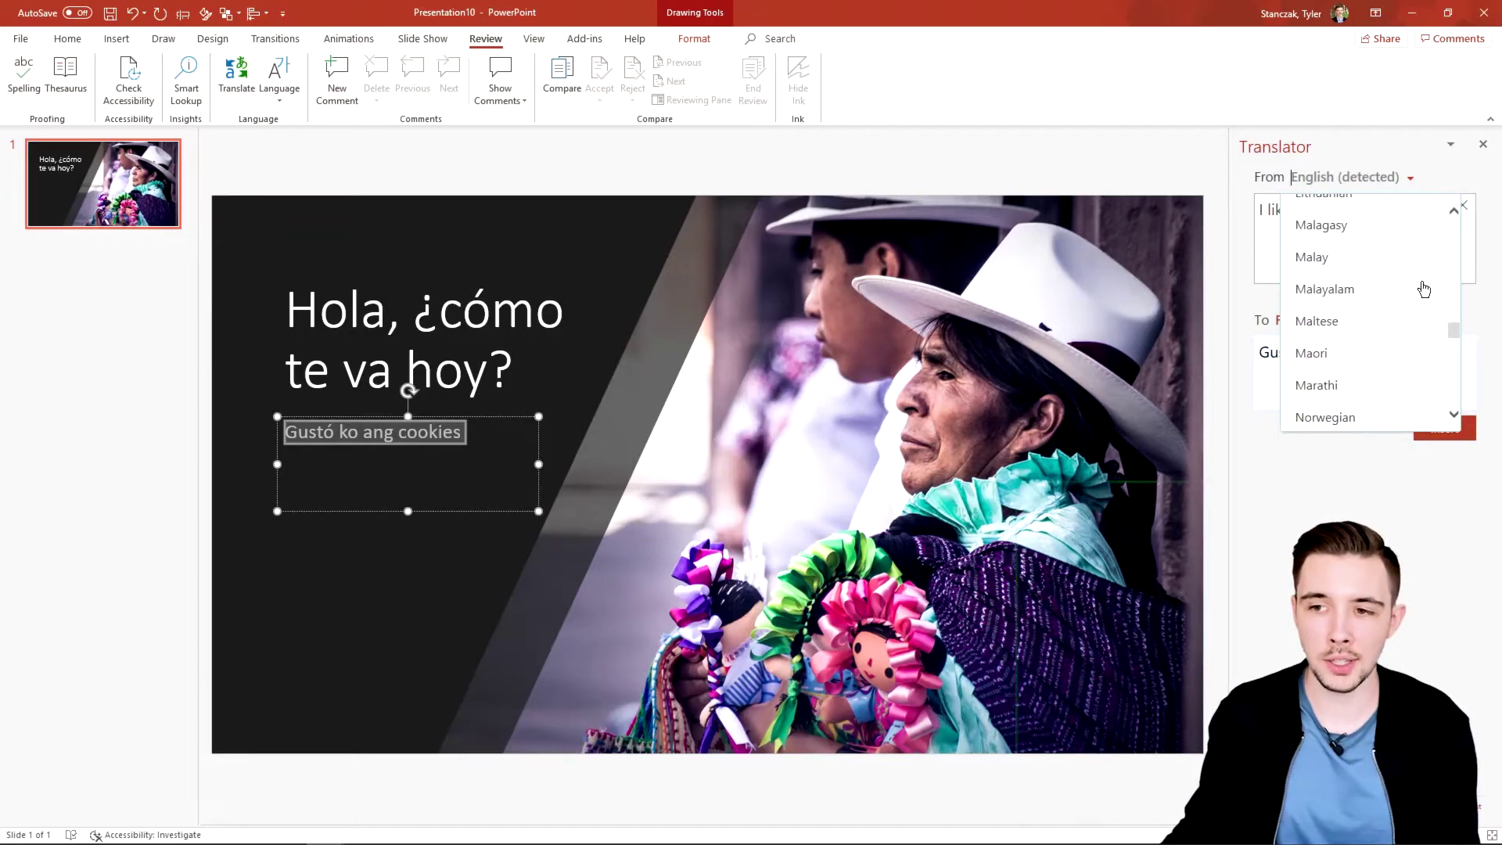
pyautogui.scroll(-5, 1423, 289)
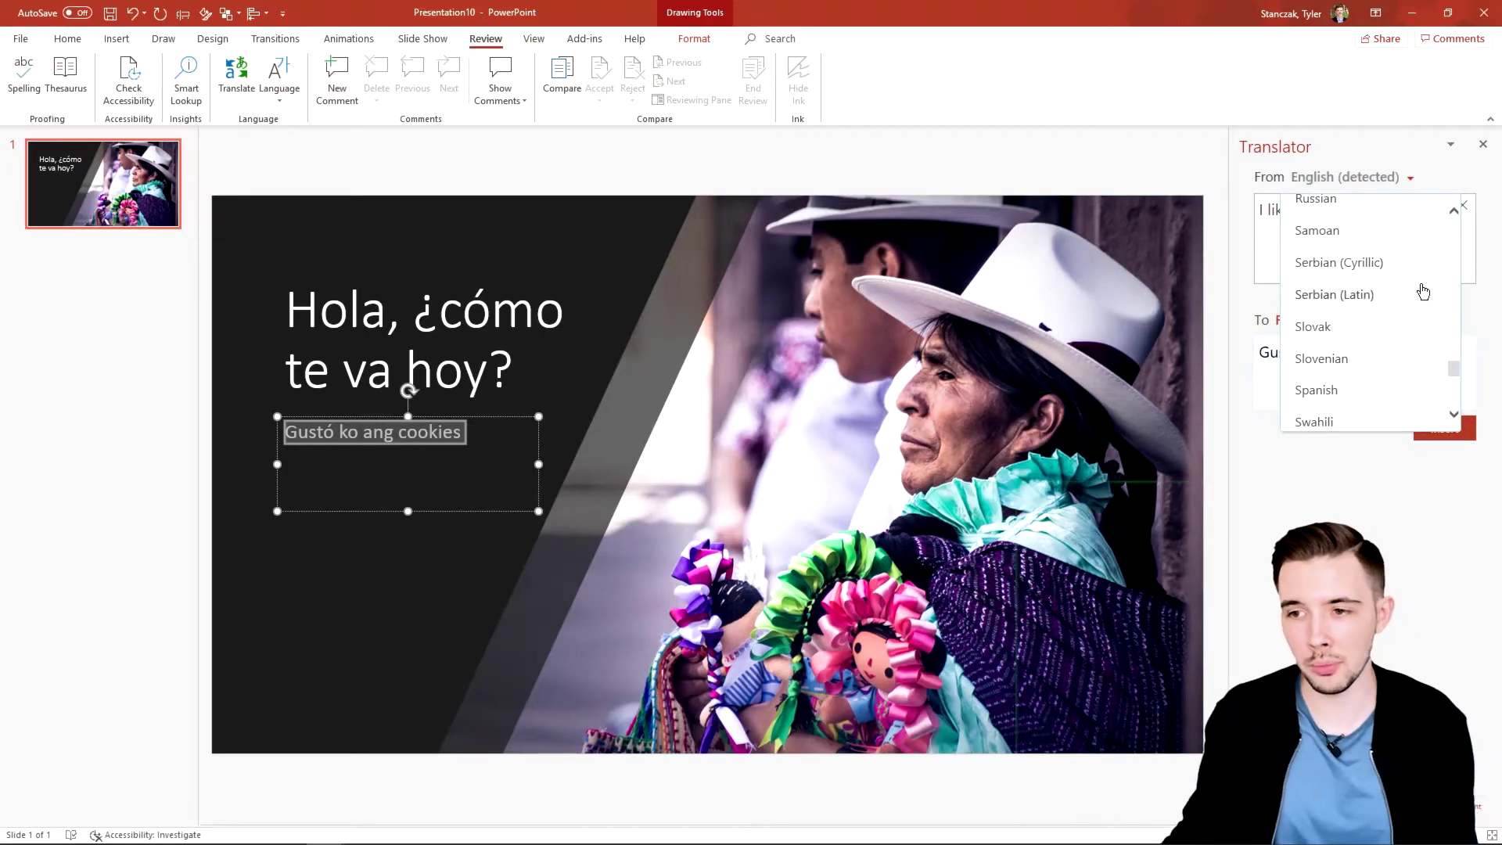
pyautogui.scroll(-4, 1421, 294)
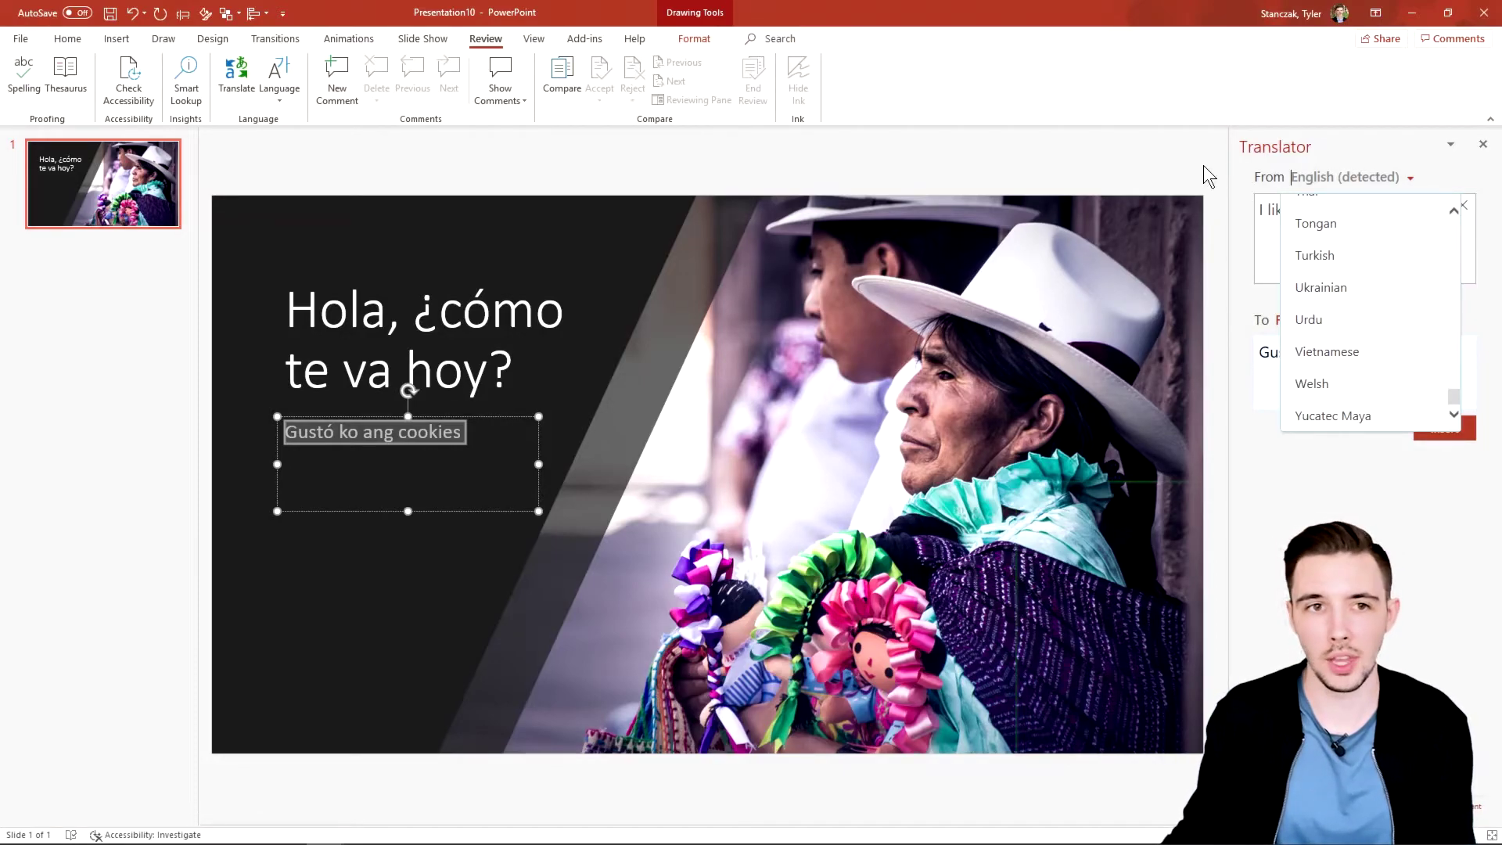
pyautogui.click(234, 85)
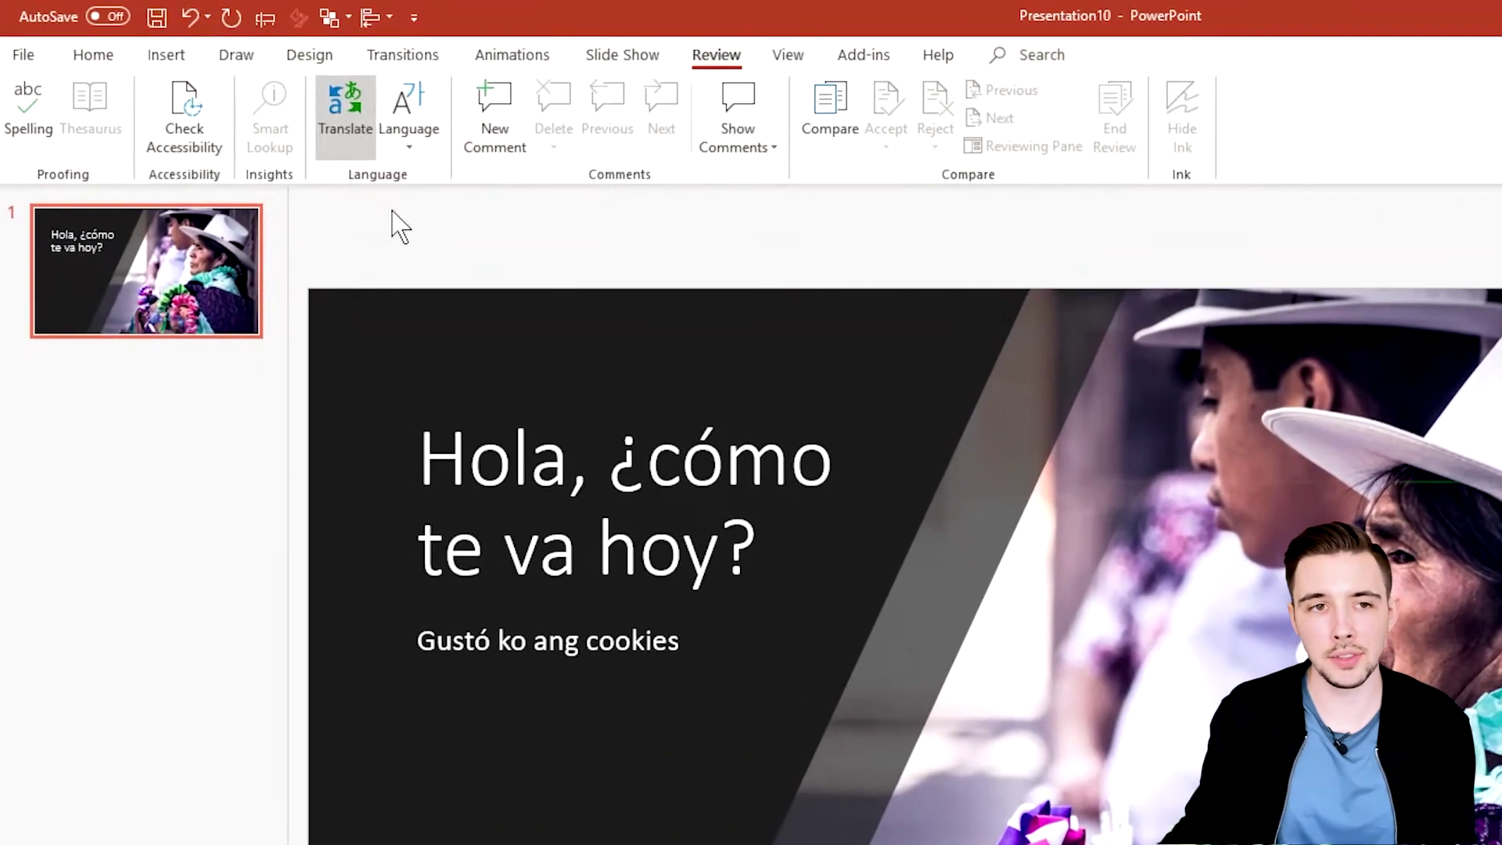
# - Open Language Preferences from Review > Language and select English (United States) under Editing Languages
pyautogui.click(412, 133)
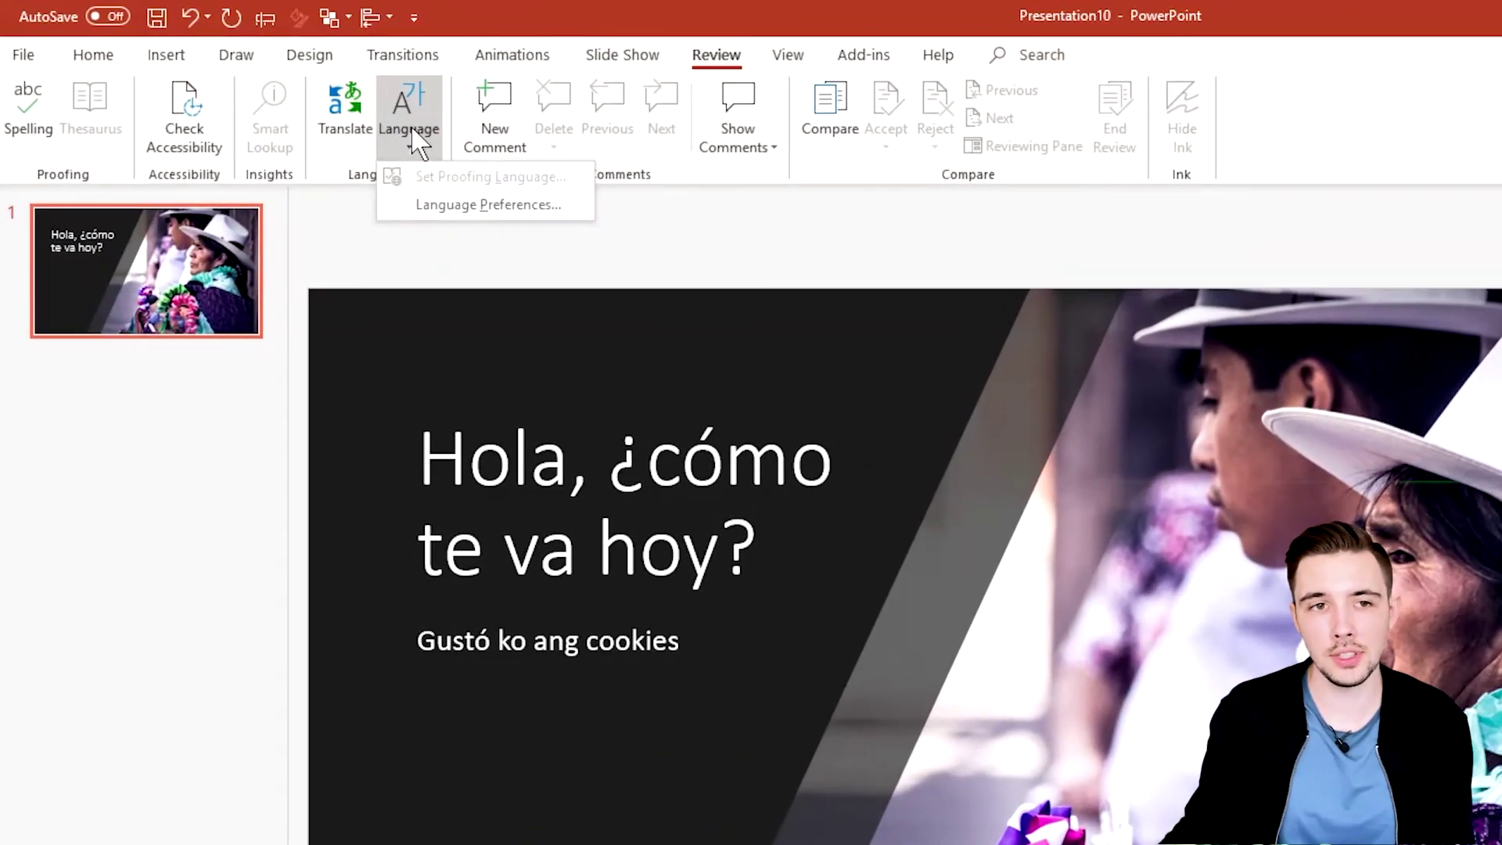
pyautogui.click(483, 207)
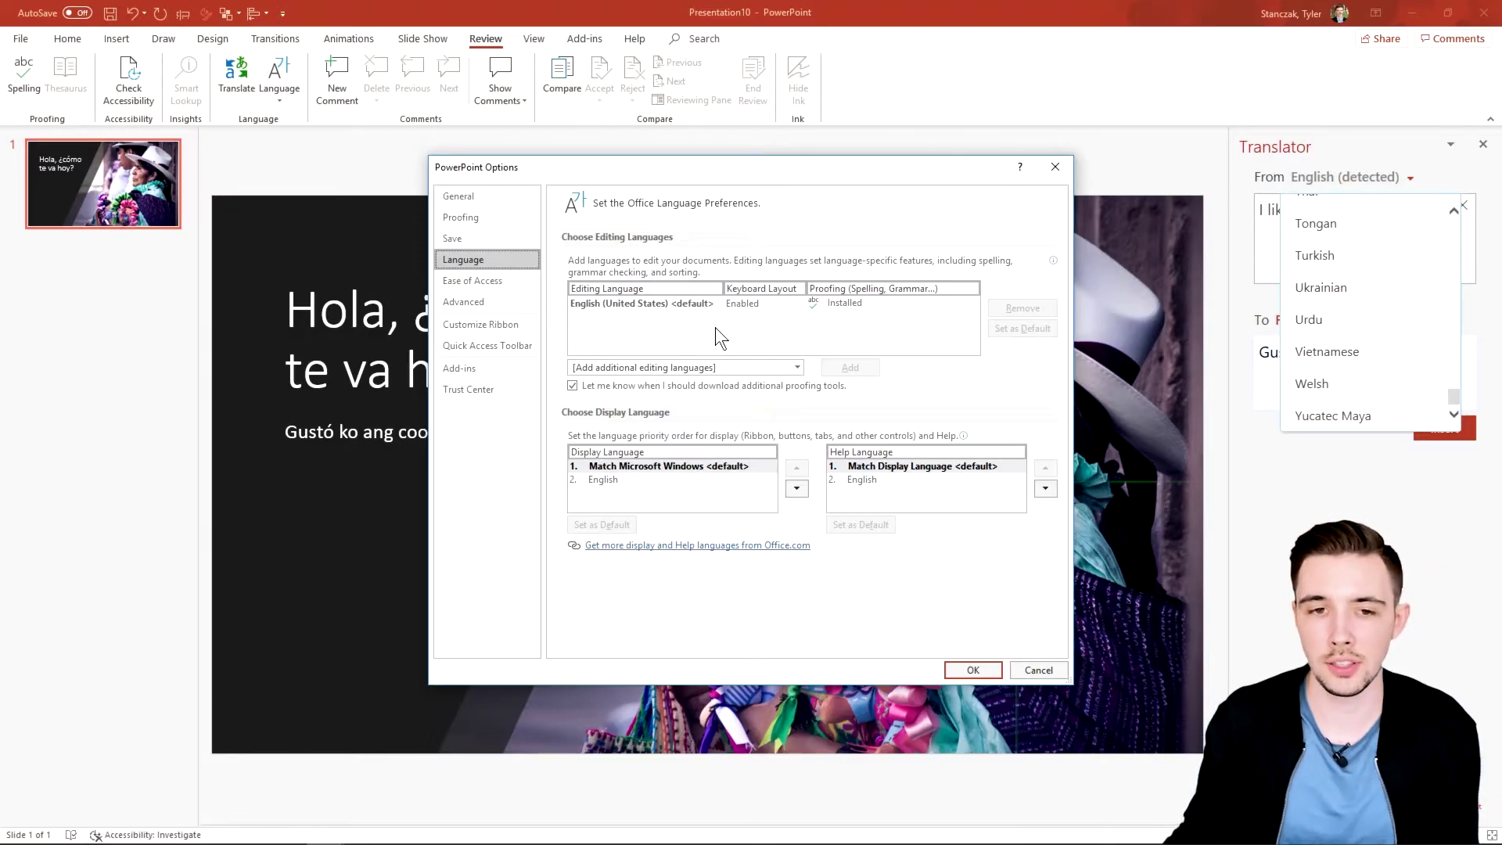
pyautogui.click(692, 302)
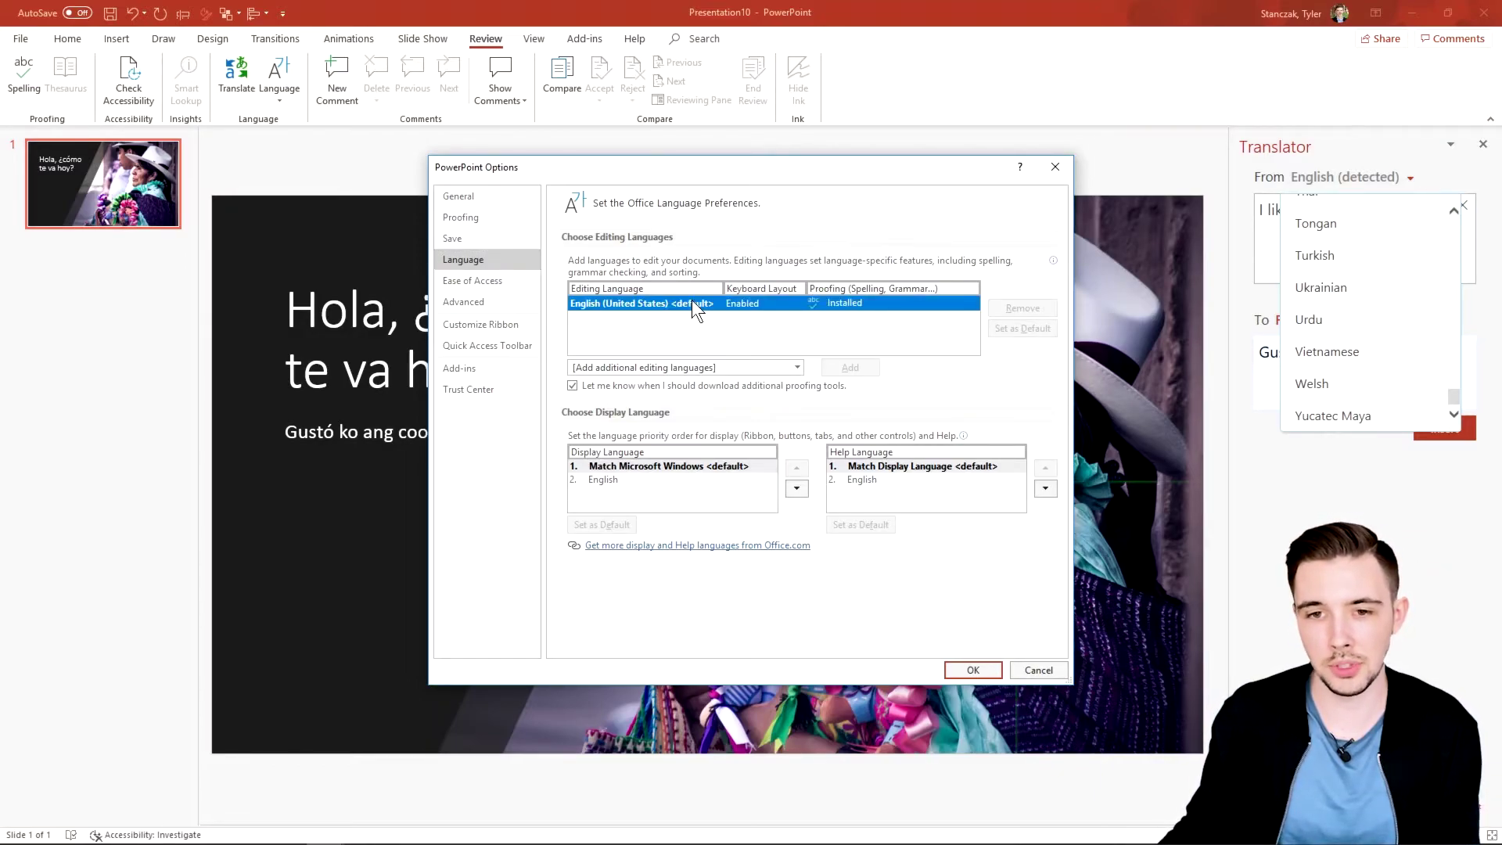